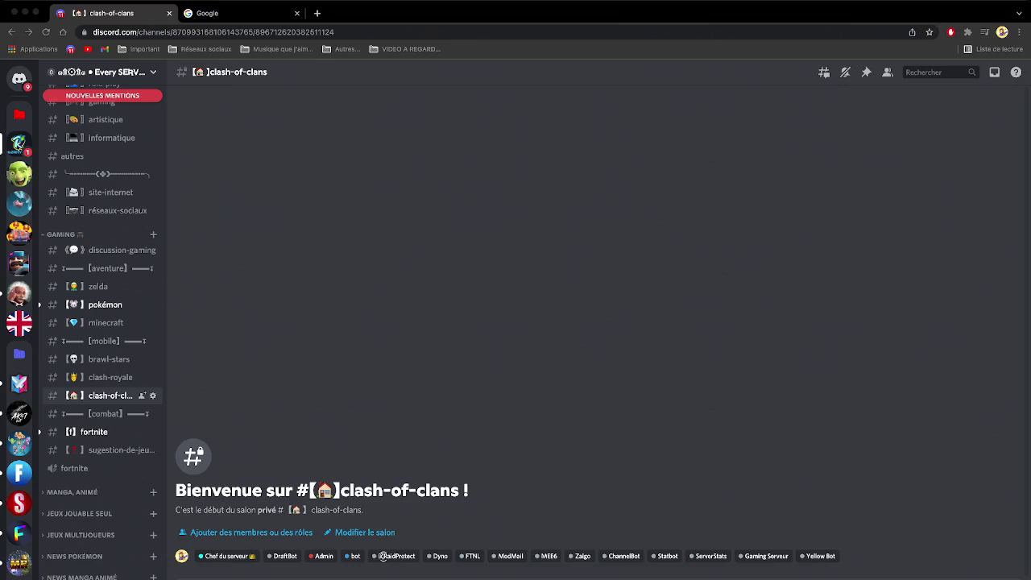
# Open Discord's keyboard combos window and enter the hidden sequence H, H, Right arrow, N, K.
pyautogui.hotkey('ctrl', '/')
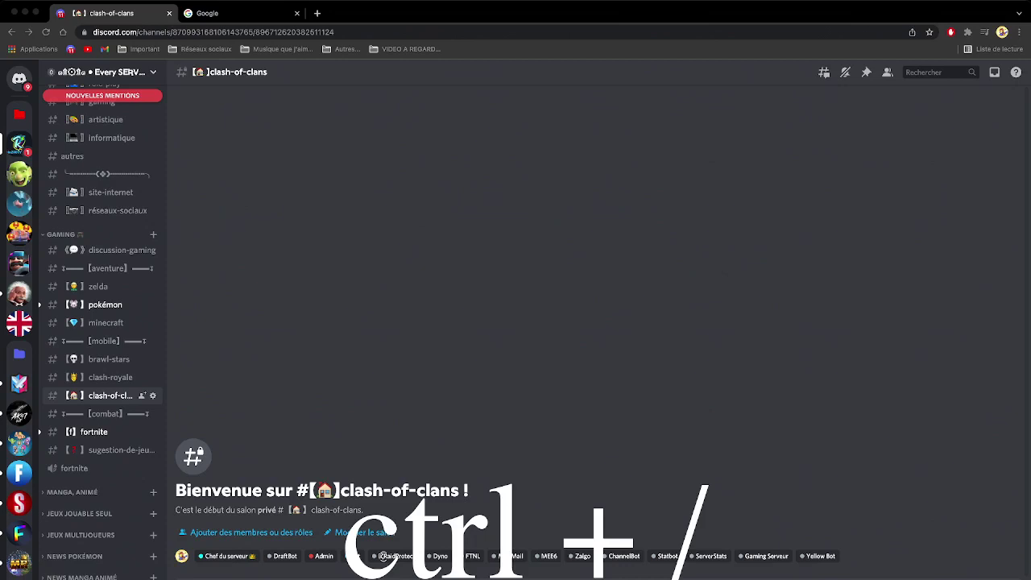
pyautogui.press('super+Tab')
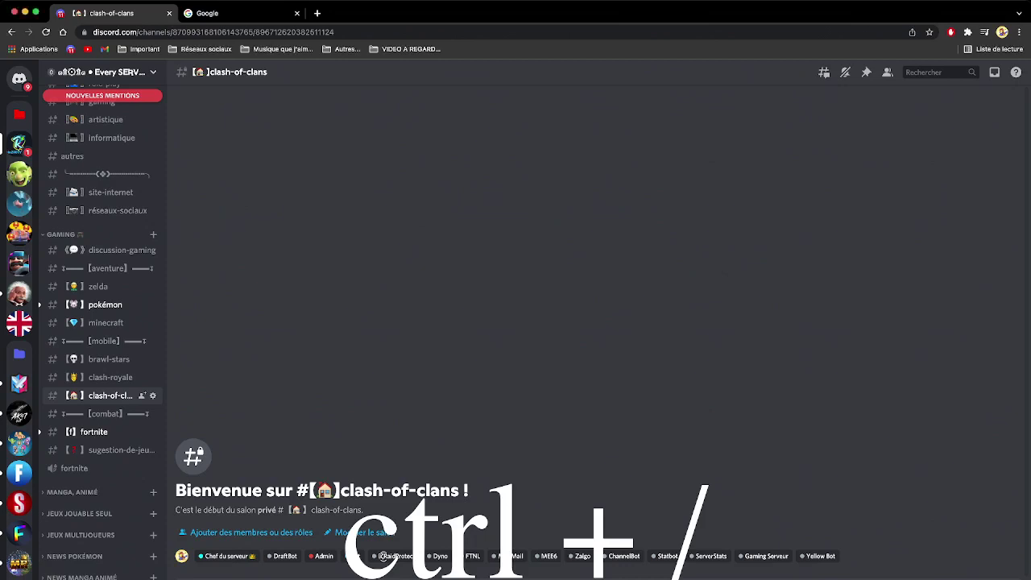
pyautogui.hotkey('ctrl', '/')
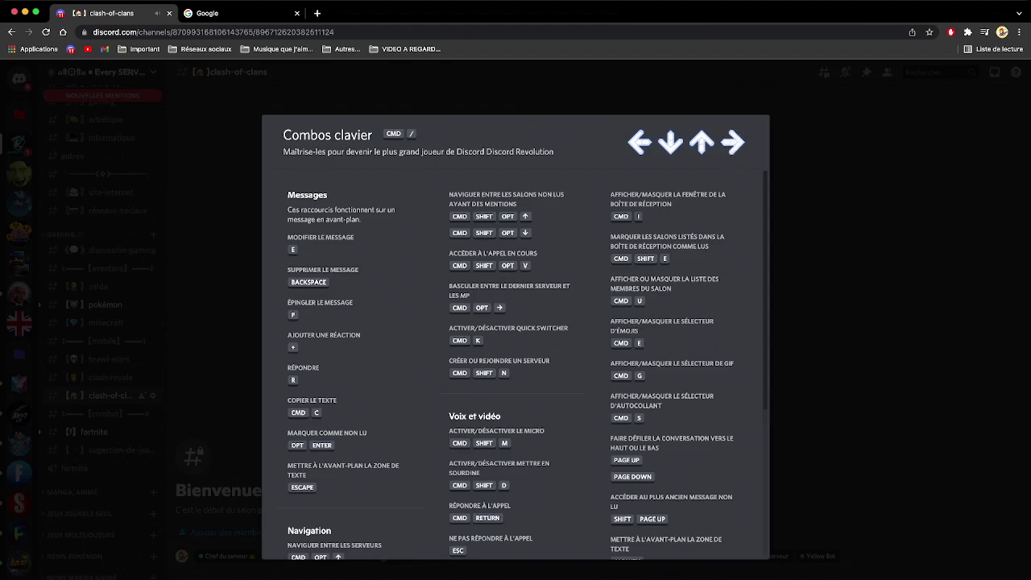
pyautogui.press('h')
pyautogui.press('h')
pyautogui.press('Right')
pyautogui.press('n')
pyautogui.press('k')
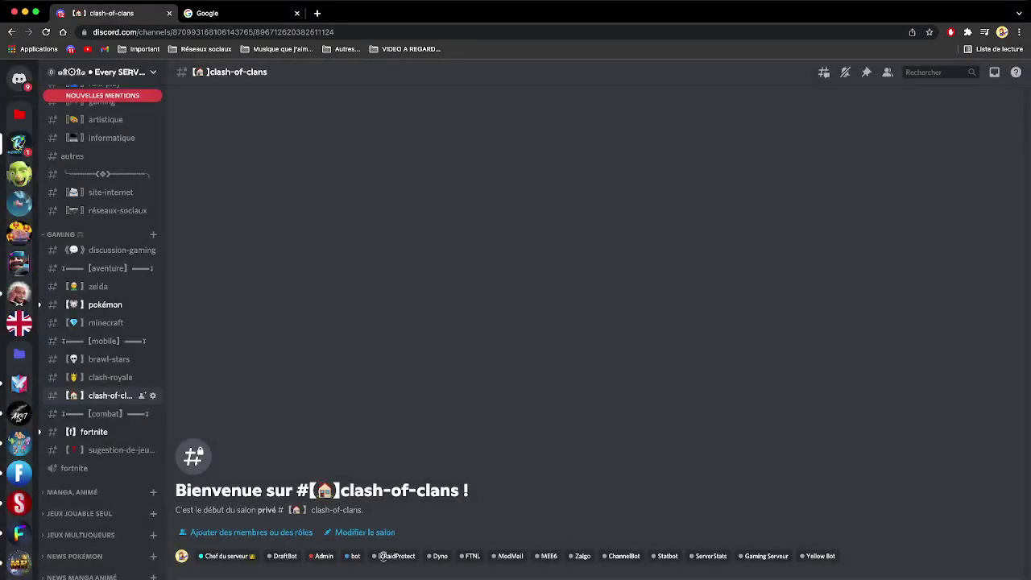
# Switch to the Google page, decline the password check-up offer and load discord.com/404.
pyautogui.click(214, 13)
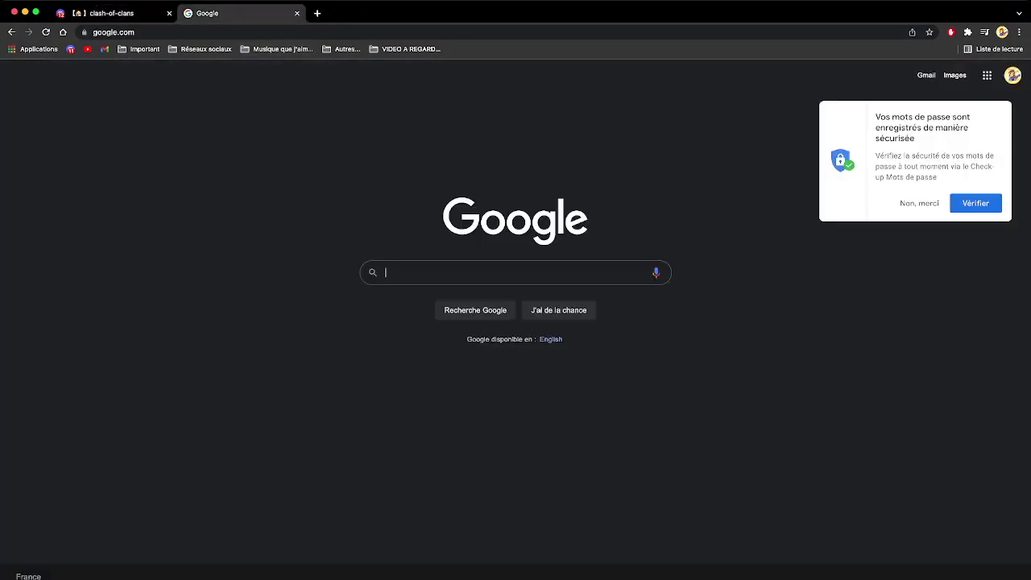
pyautogui.click(919, 203)
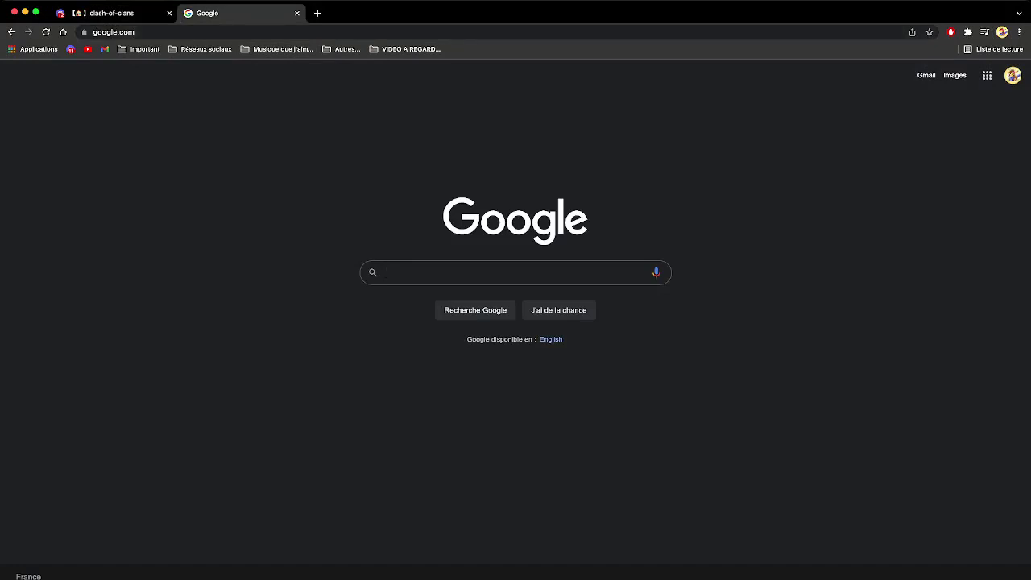
pyautogui.tripleClick(153, 32)
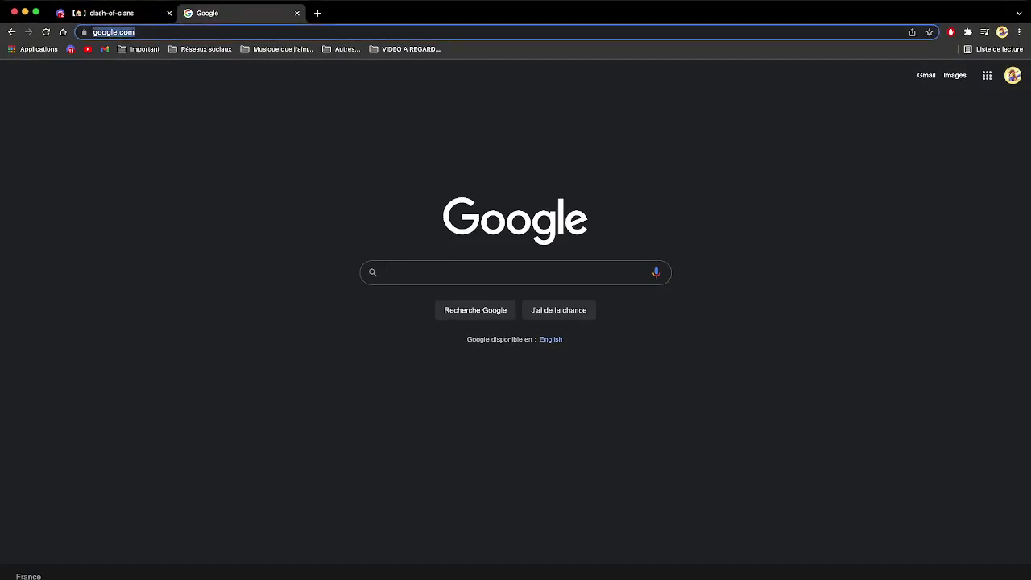
pyautogui.press('BackSpace')
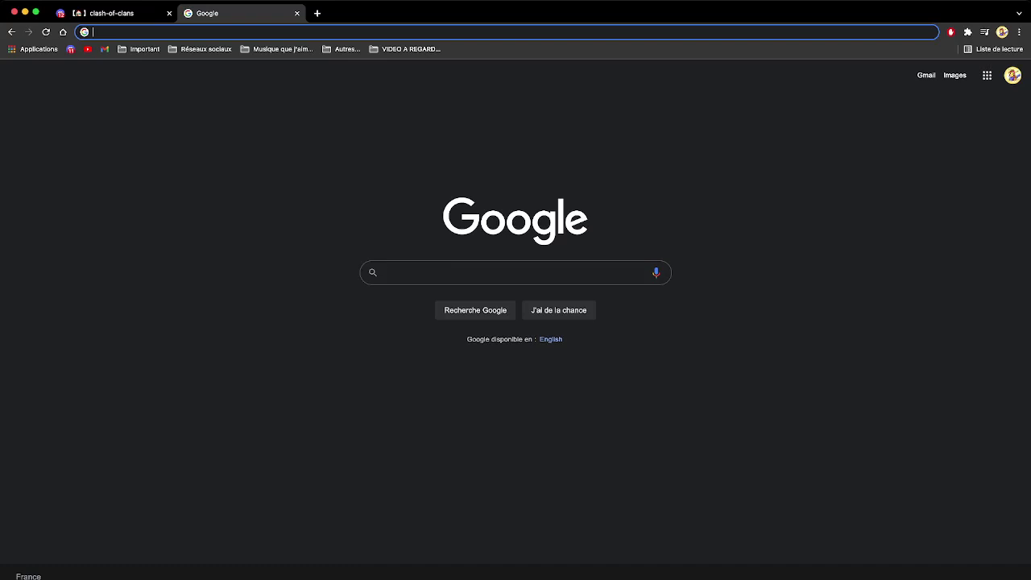
pyautogui.write('disc')
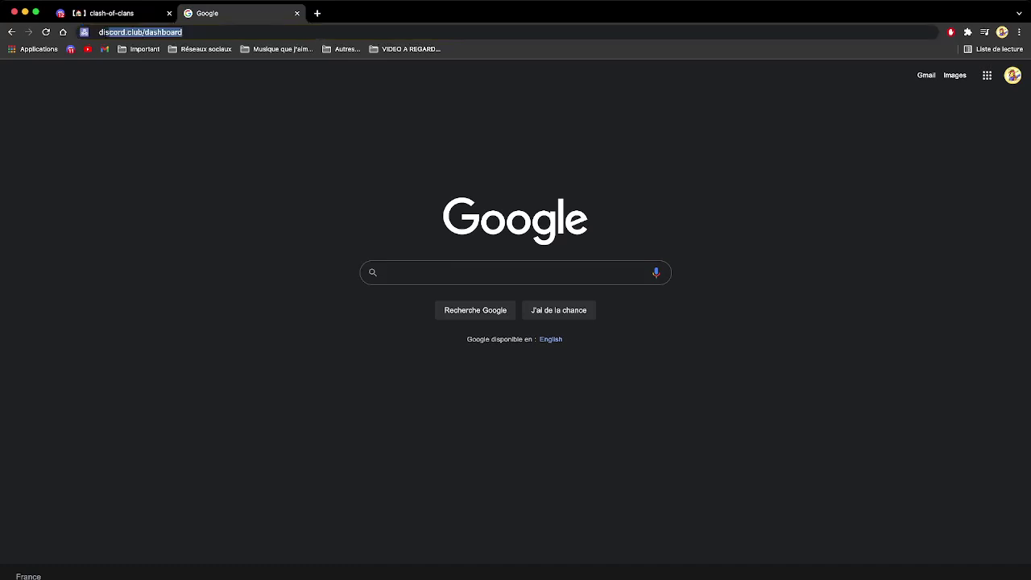
pyautogui.write('ord.com')
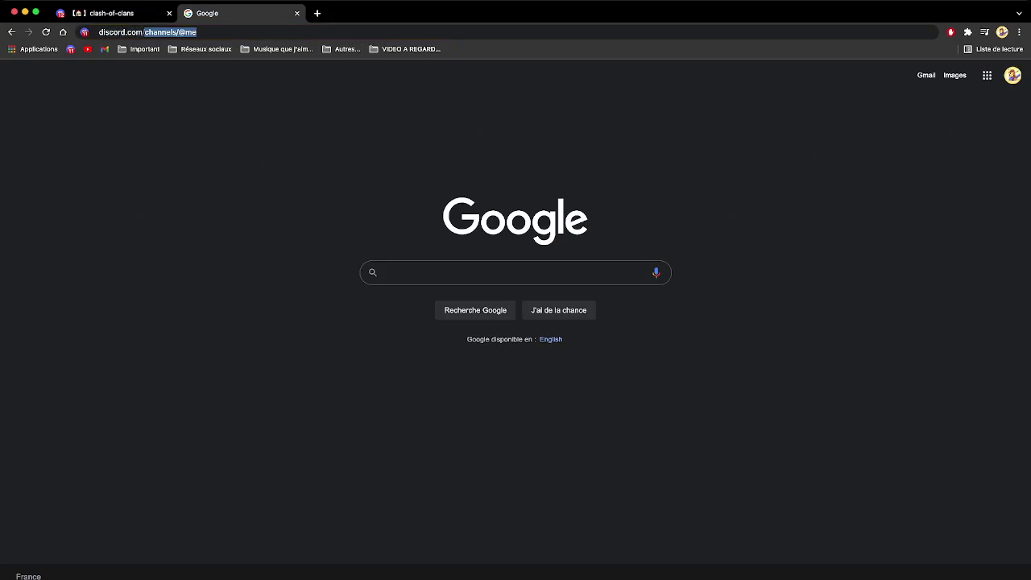
pyautogui.write('/404')
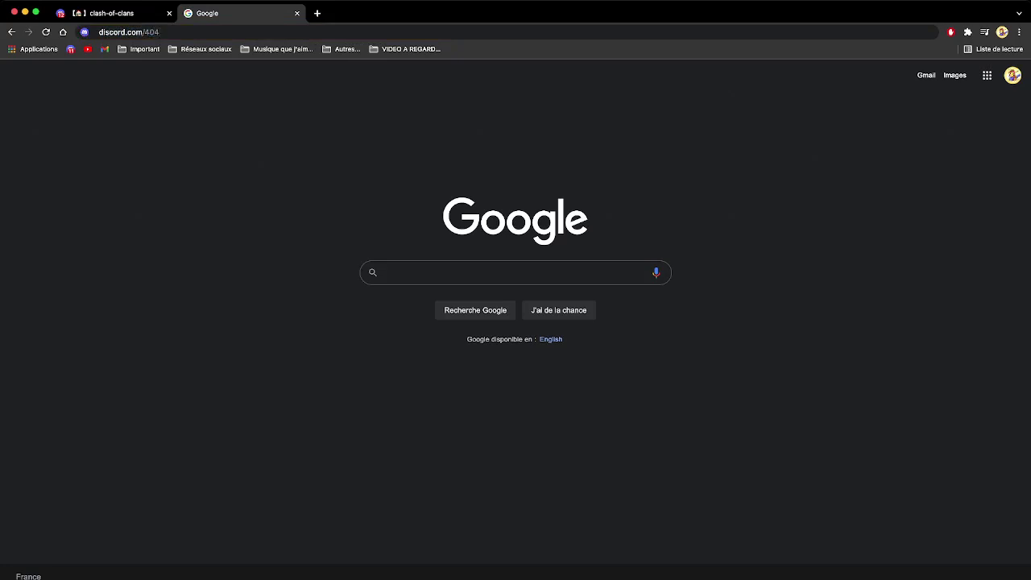
pyautogui.press('Return')
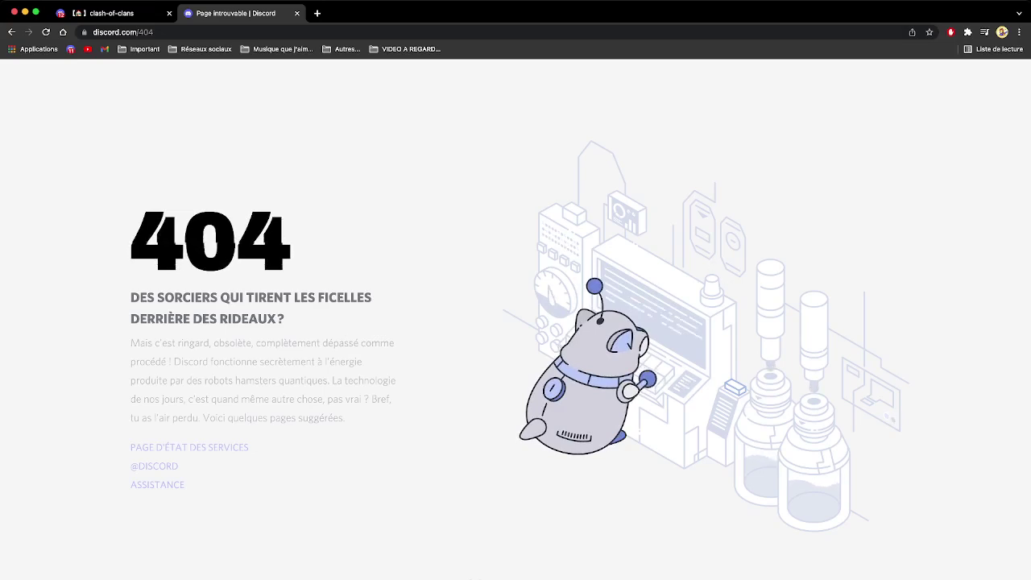
# Launch the hidden Snek game from the 404 page's illustration and start a round.
pyautogui.click(735, 388)
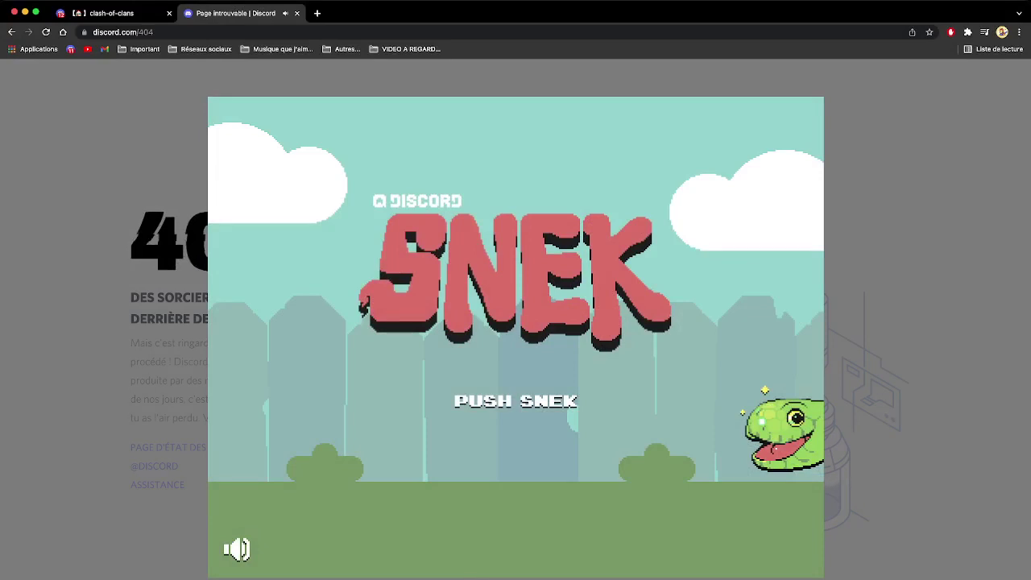
pyautogui.press('Return')
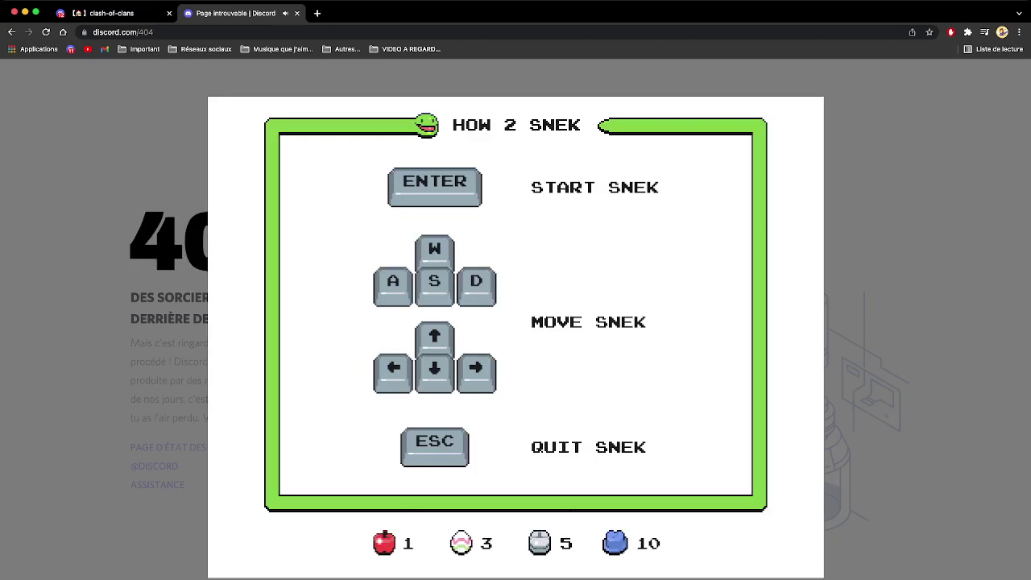
pyautogui.press('Return')
# Play a round of Snek, steering the snake around the field to collect eggs, apples and the computer mouse.
pyautogui.press('Right')
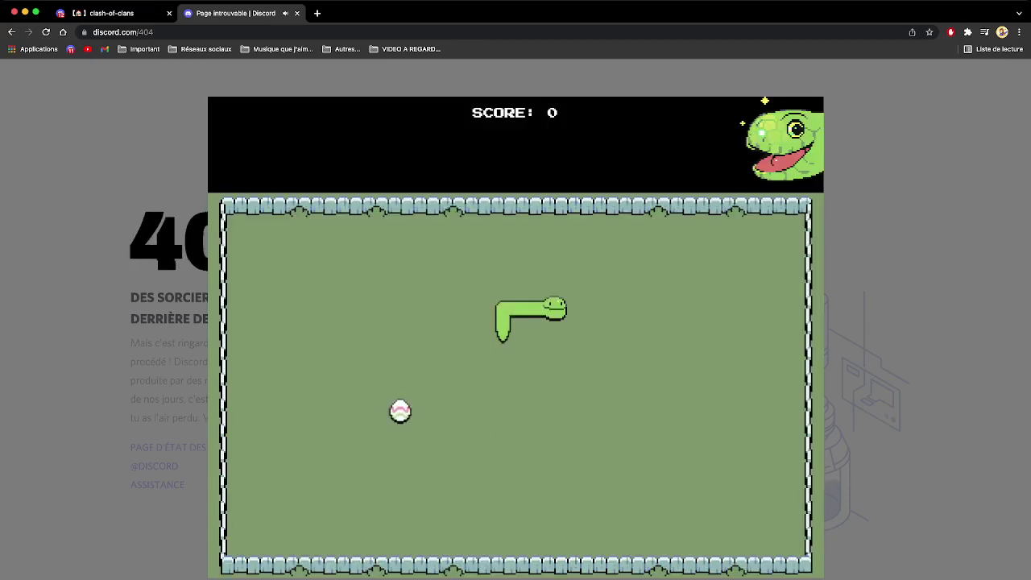
pyautogui.press('Down')
pyautogui.press('Left')
pyautogui.press('Down')
pyautogui.press('Left')
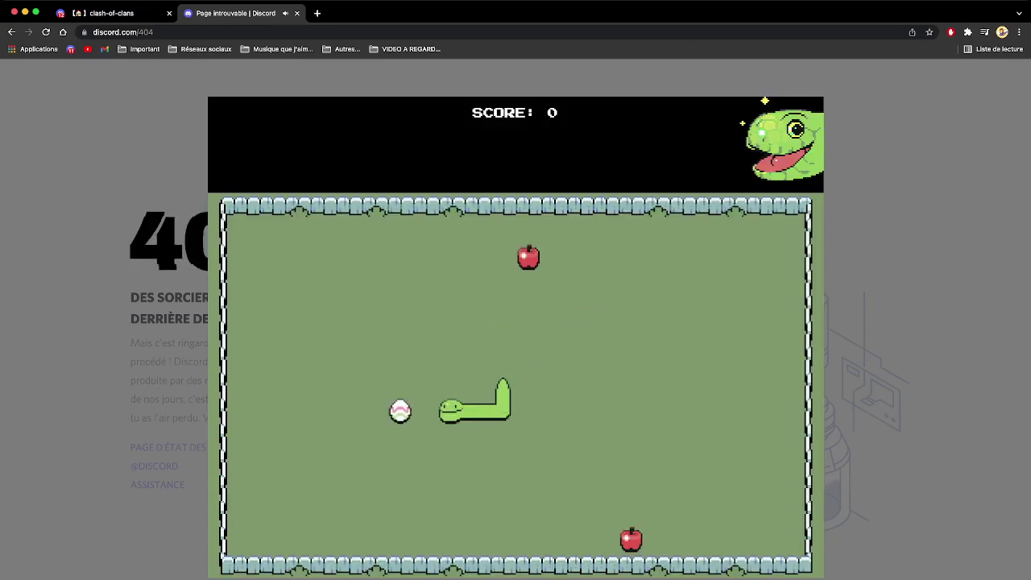
pyautogui.press('Up')
pyautogui.press('Right')
pyautogui.press('Up')
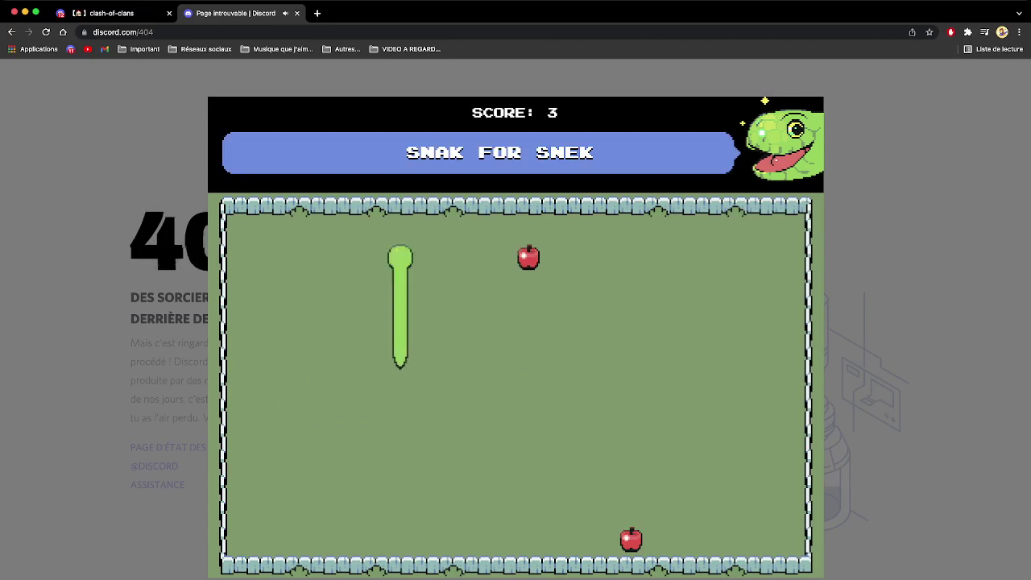
pyautogui.press('Right')
pyautogui.press('Down')
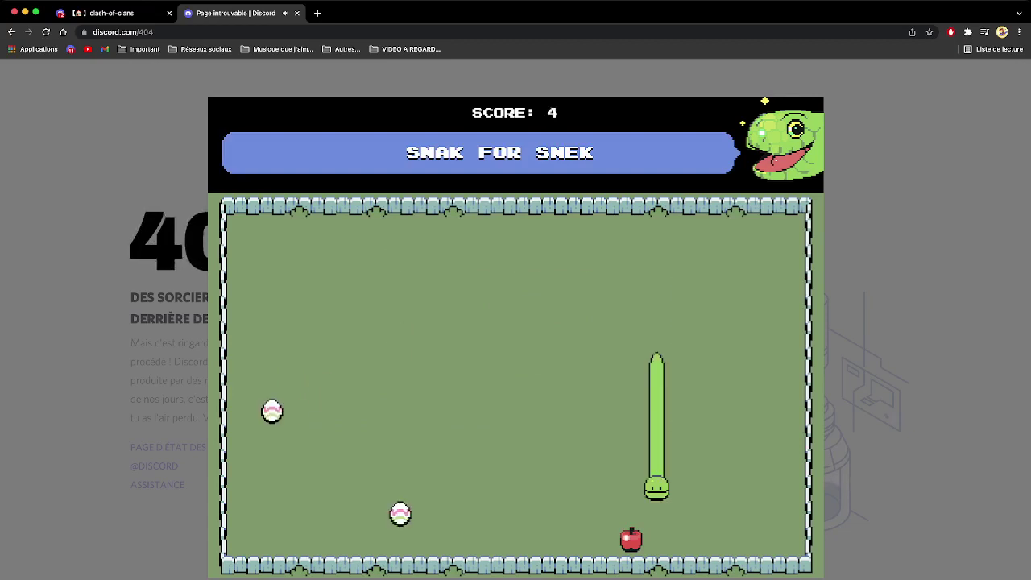
pyautogui.press('Left')
pyautogui.press('Up')
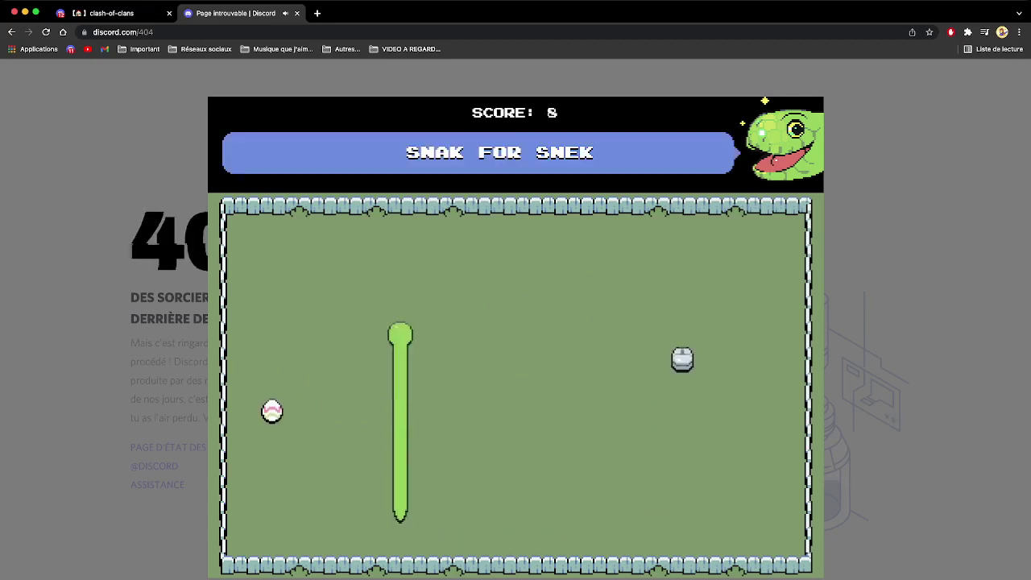
pyautogui.press('Right')
pyautogui.press('Down')
pyautogui.press('Left')
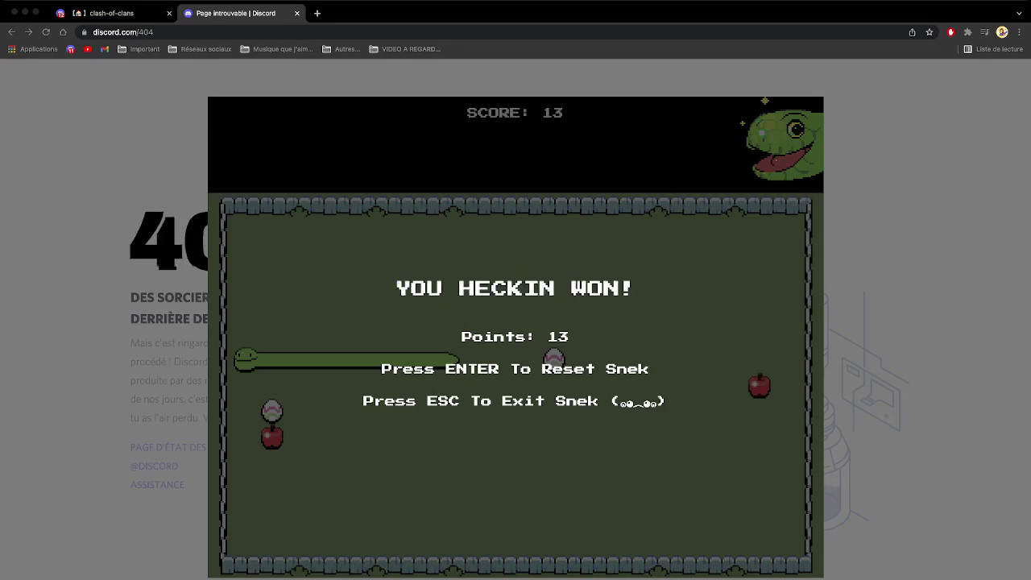
# Replace the 404 part of the page address with humans and load discord.com/humans.
pyautogui.click(123, 32)
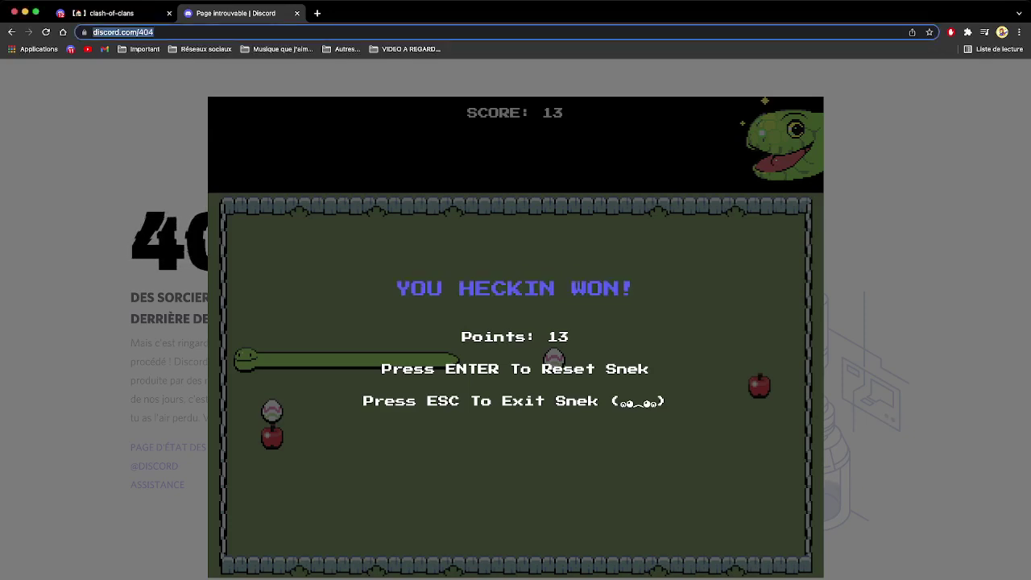
pyautogui.click(179, 32)
pyautogui.hotkey('shift', 'Left')
pyautogui.hotkey('shift', 'Left')
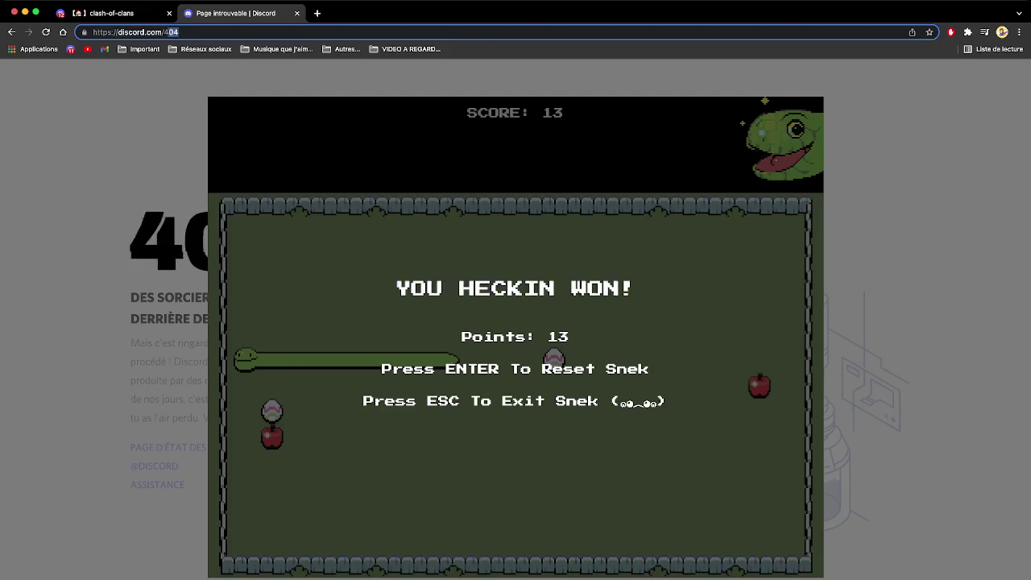
pyautogui.press('BackSpace')
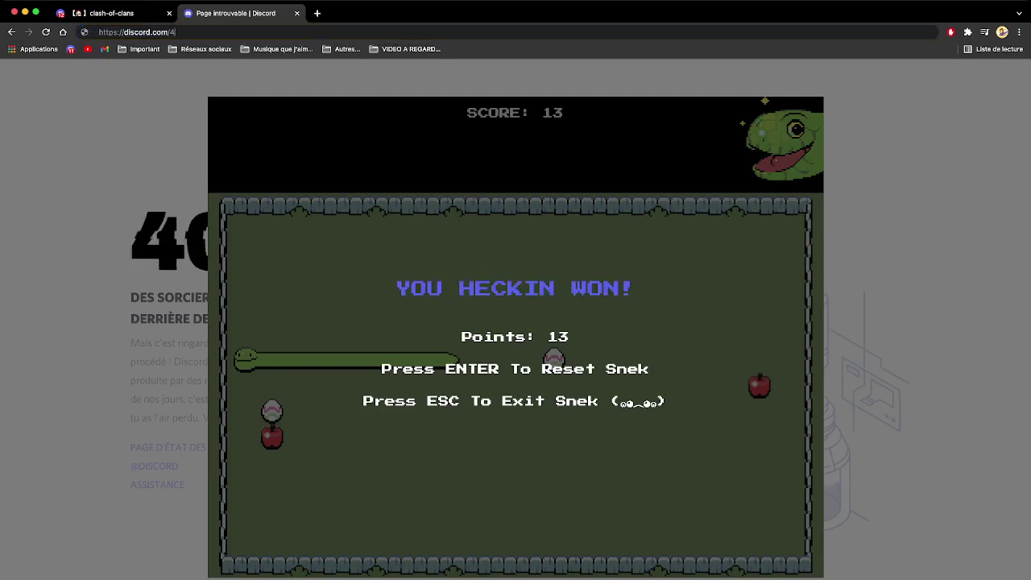
pyautogui.write('huma')
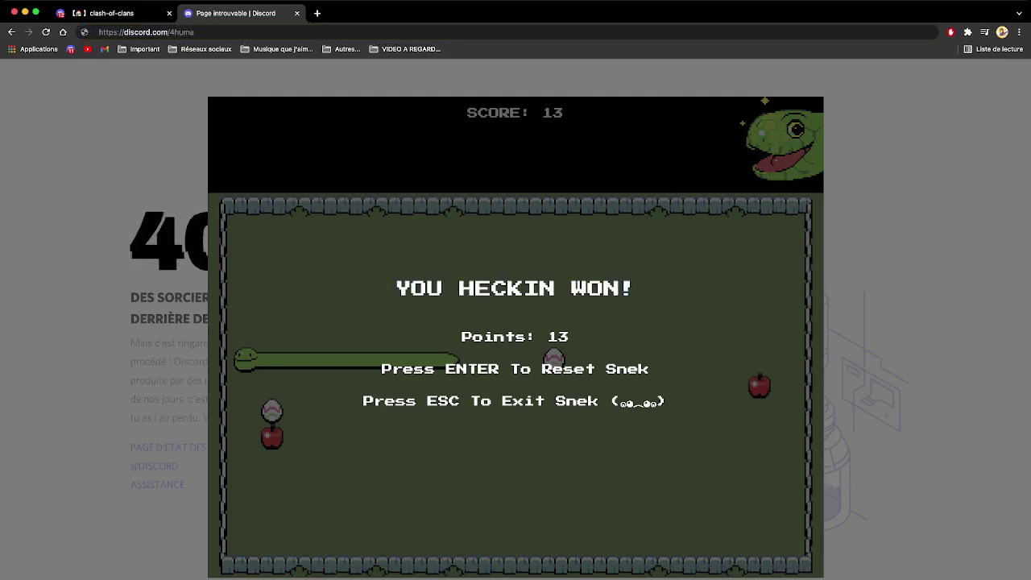
pyautogui.write('ns')
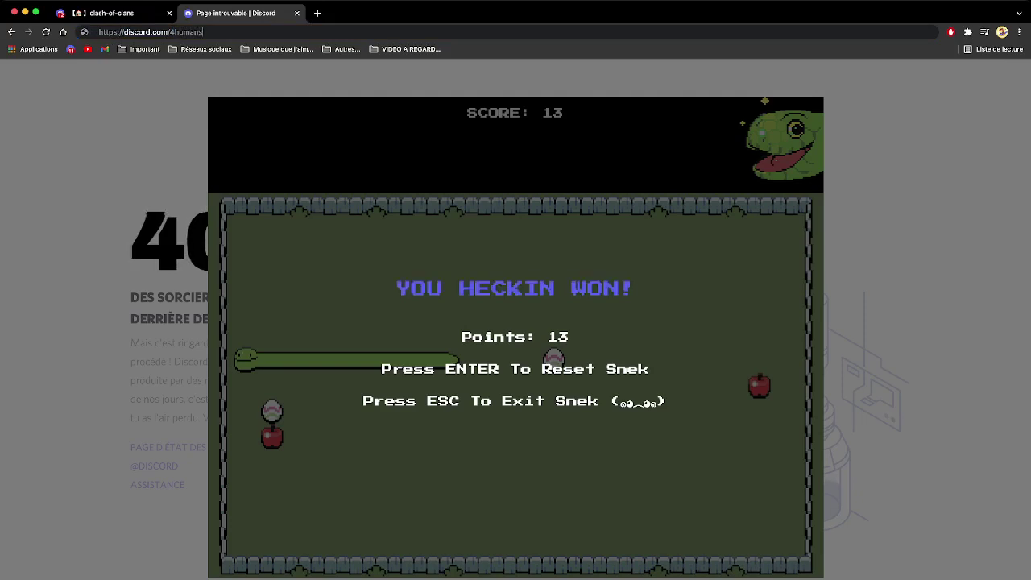
pyautogui.press('Left')
pyautogui.press('Left')
pyautogui.press('Left')
pyautogui.press('Left')
pyautogui.press('Left')
pyautogui.press('Left')
pyautogui.press('BackSpace')
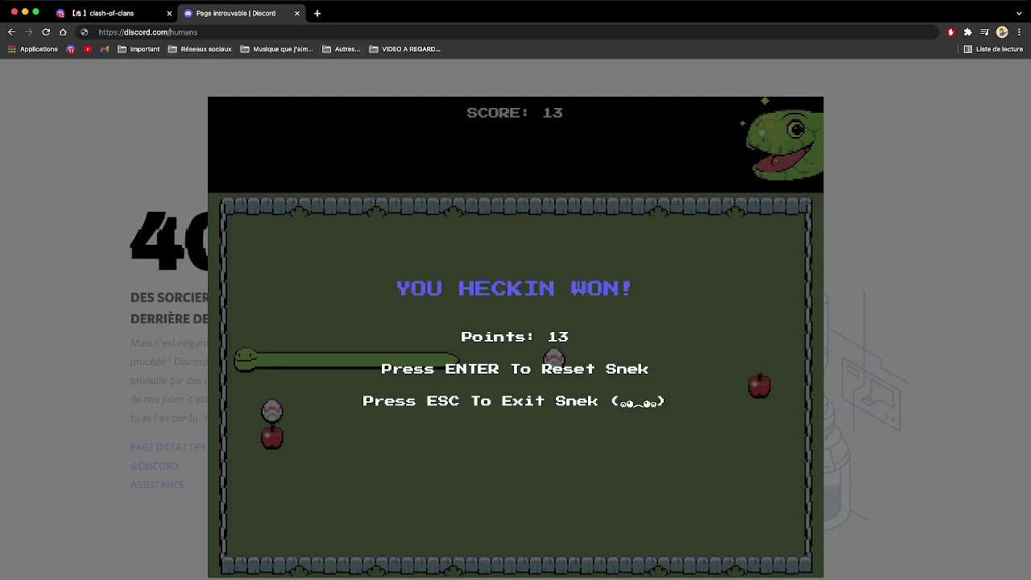
pyautogui.press('Return')
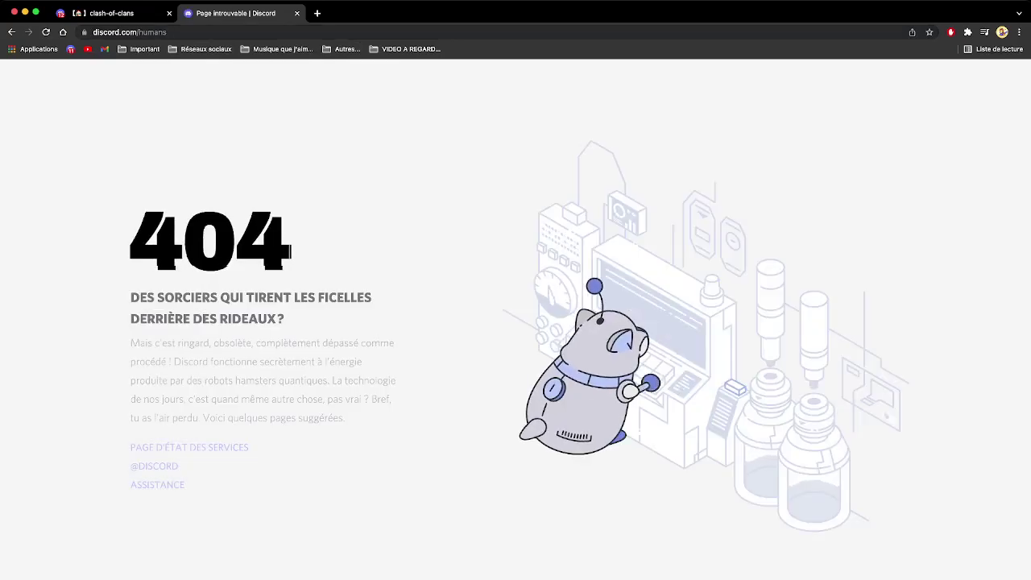
# Add the .txt extension to the address and load discord.com/humans.txt.
pyautogui.click(242, 32)
pyautogui.click(242, 32)
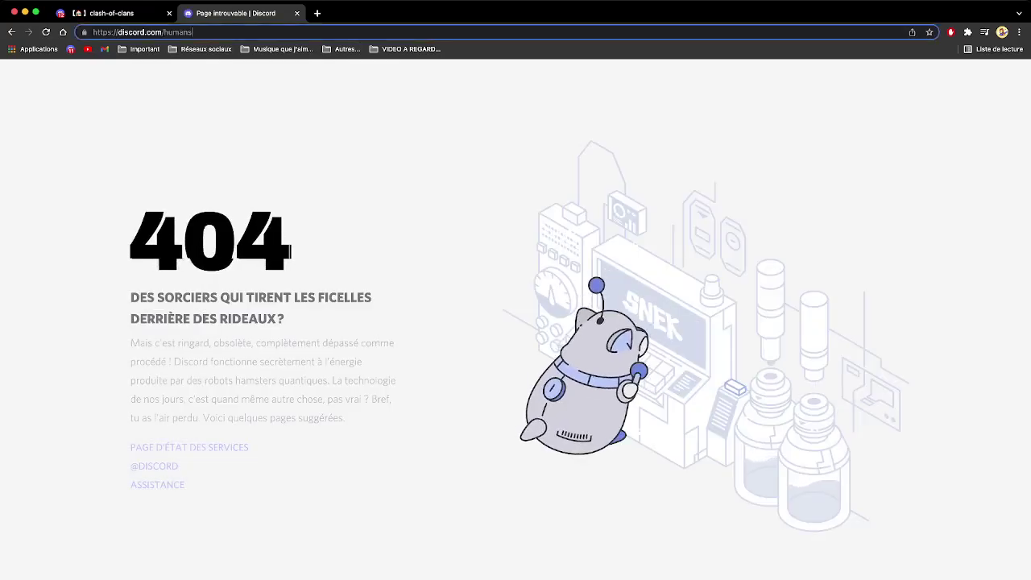
pyautogui.press('super+Tab')
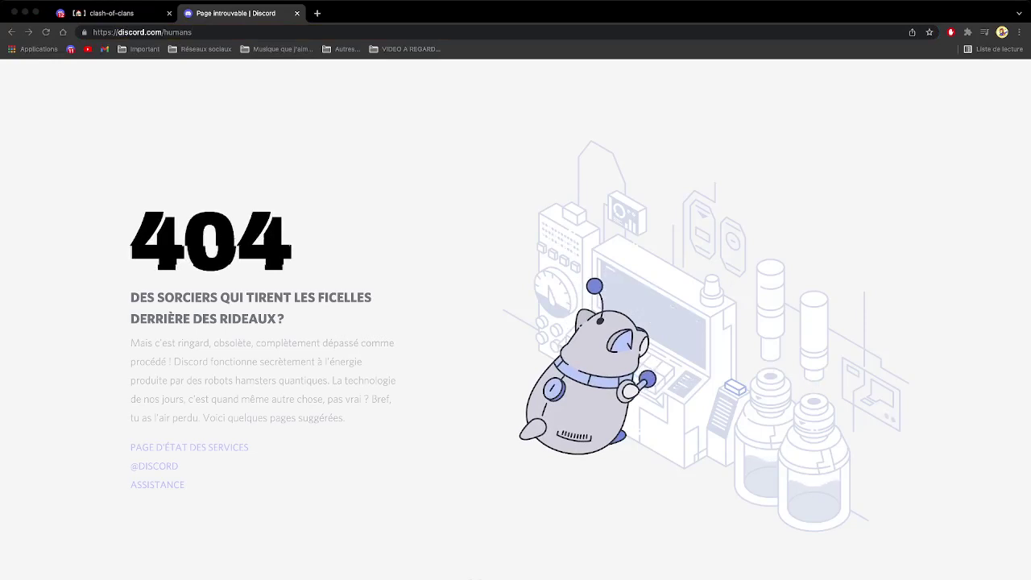
pyautogui.press('super+Tab')
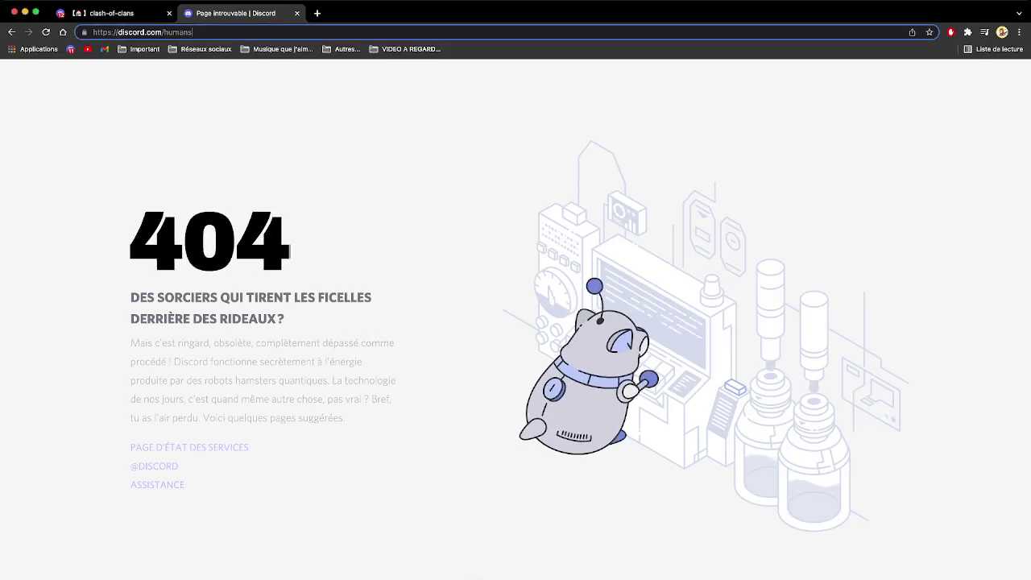
pyautogui.write('.txt')
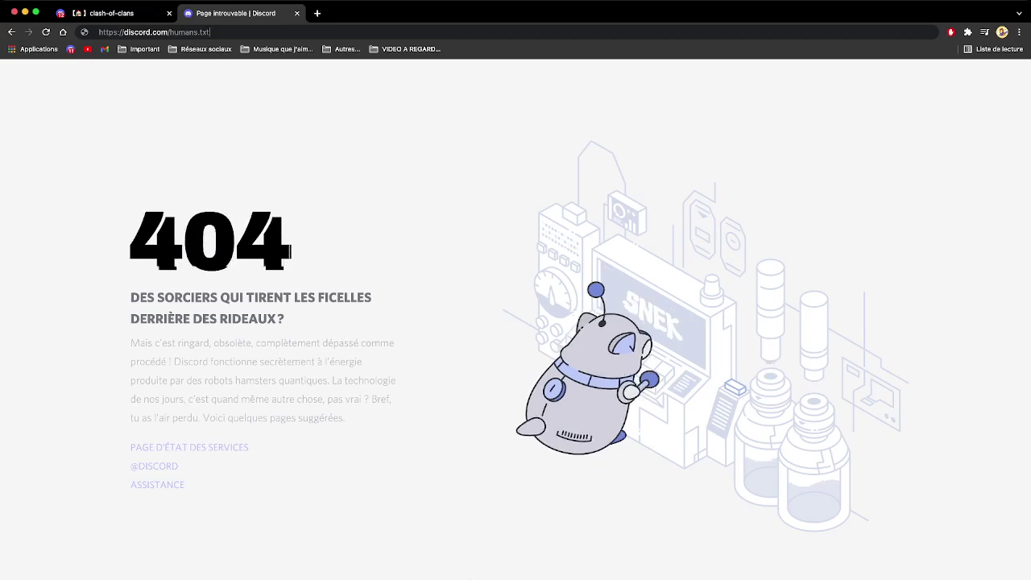
pyautogui.press('Return')
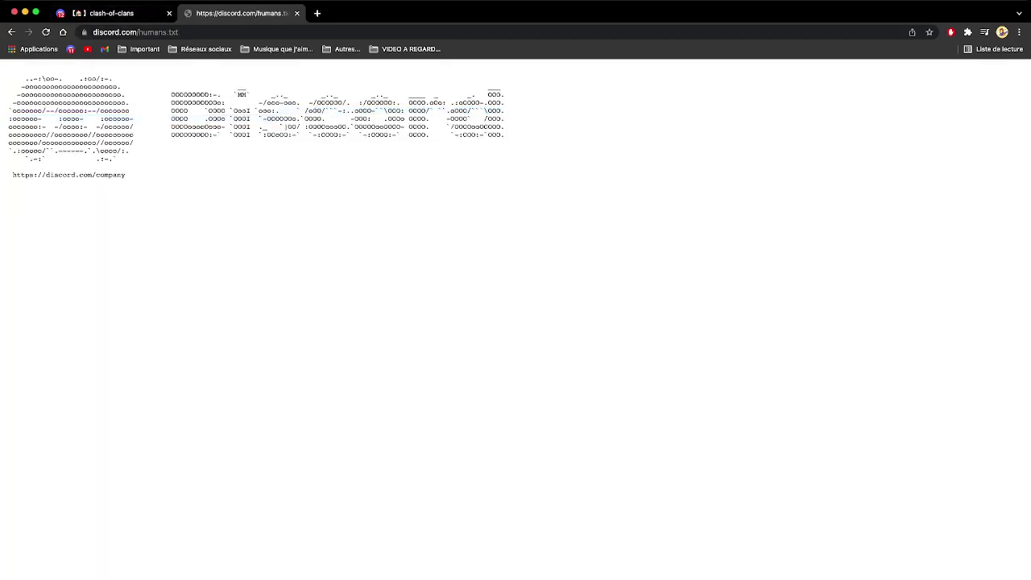
# Examine the ASCII-art Discord logo and wordmark on the humans.txt page.
pyautogui.moveTo(145, 182); pyautogui.dragTo(83, 118)
pyautogui.click(145, 182)
pyautogui.moveTo(145, 182); pyautogui.dragTo(238, 102)
pyautogui.click(145, 181)
pyautogui.click(238, 103)
pyautogui.moveTo(313, 111); pyautogui.dragTo(343, 111)
pyautogui.moveTo(417, 126); pyautogui.dragTo(515, 111)
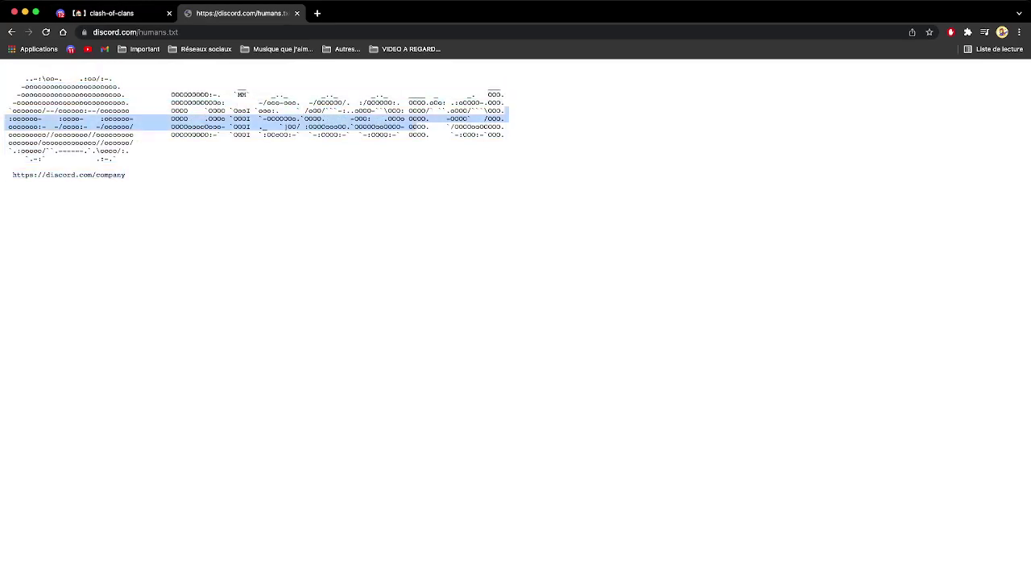
pyautogui.click(516, 111)
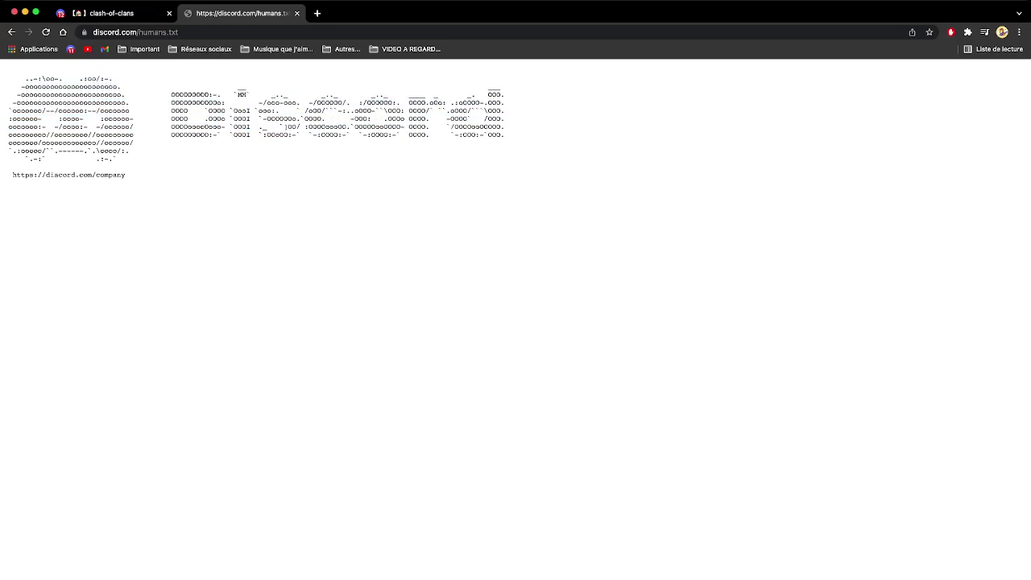
pyautogui.moveTo(299, 103); pyautogui.dragTo(267, 102)
pyautogui.press('super+Tab')
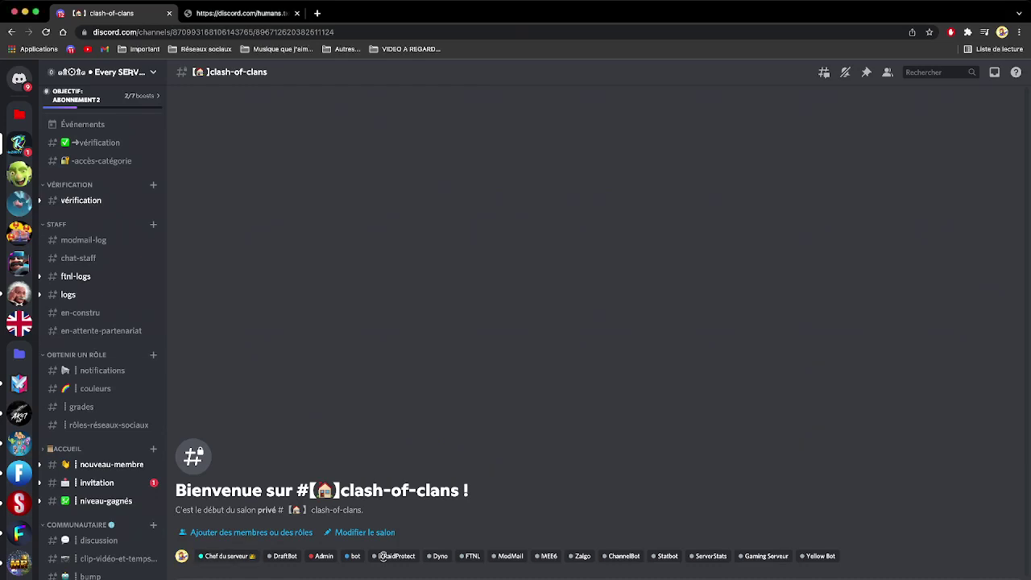
# Open the username change form in the user account settings and replace the username with the copied string of repeated cross-pattern characters.
pyautogui.click(154, 579)
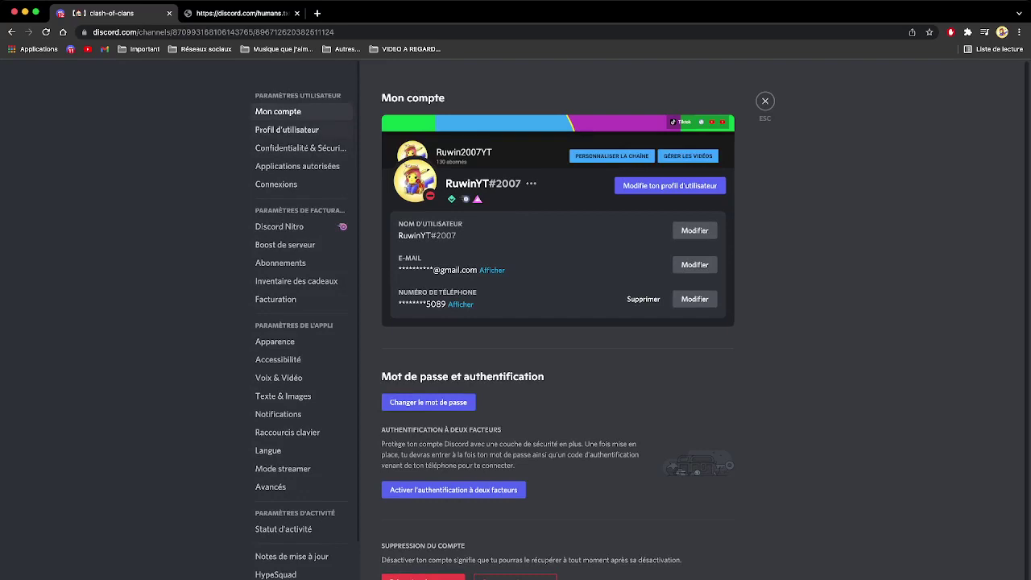
pyautogui.click(694, 230)
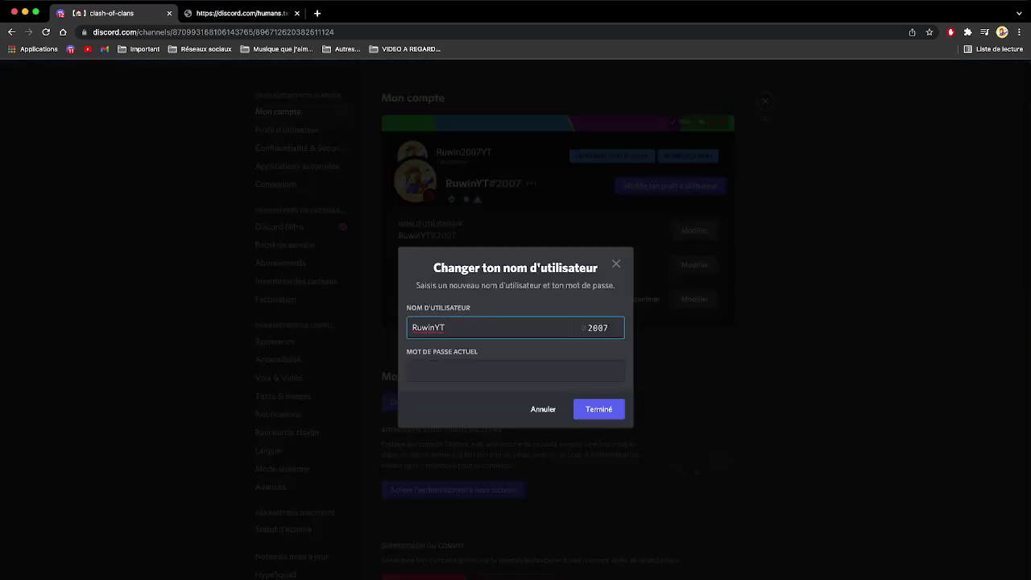
pyautogui.press('super+a')
pyautogui.press('super+v')
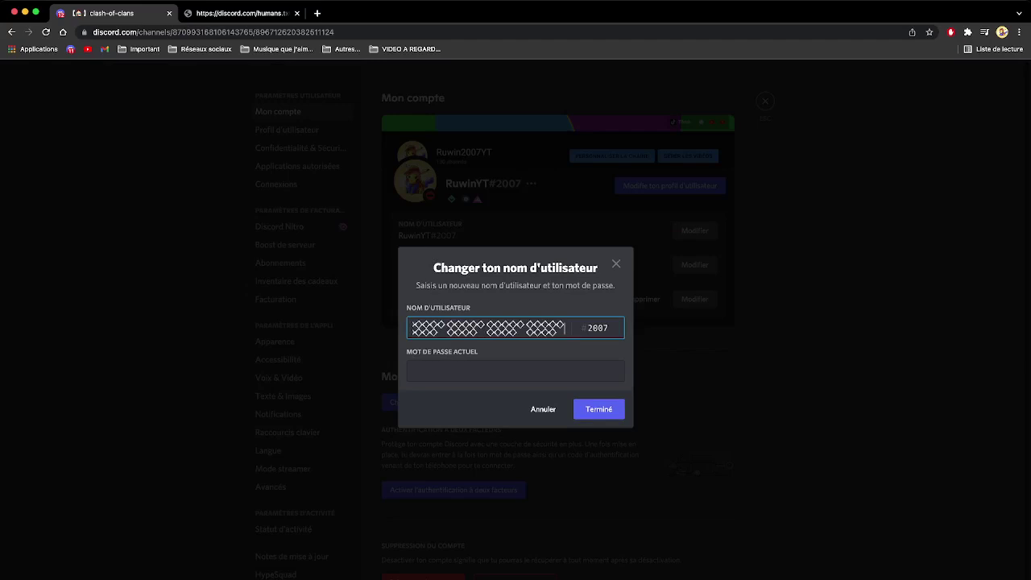
pyautogui.press('super+Tab')
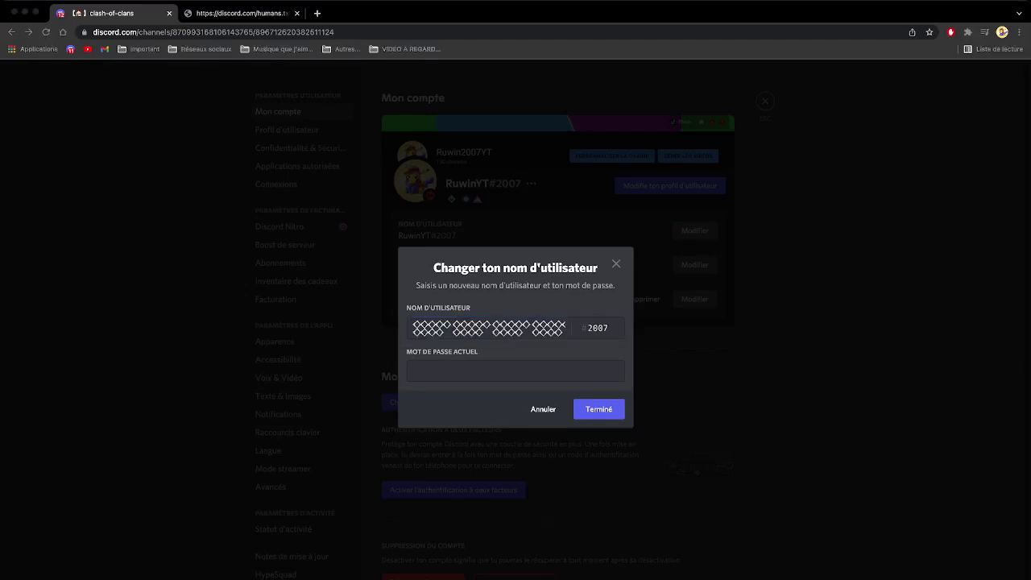
pyautogui.press('super+Tab')
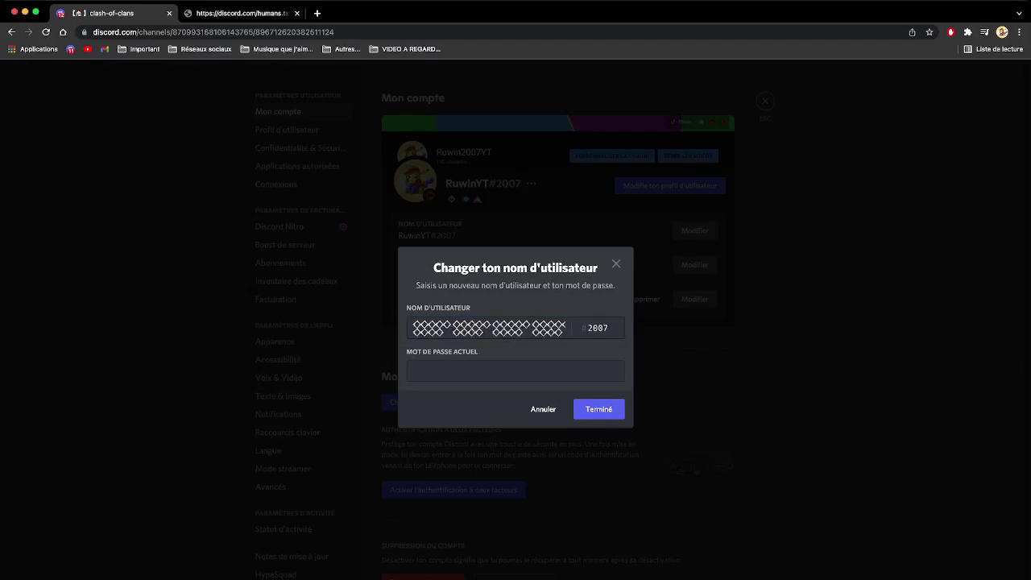
# Enter the current account password and confirm the username change.
pyautogui.click(515, 371)
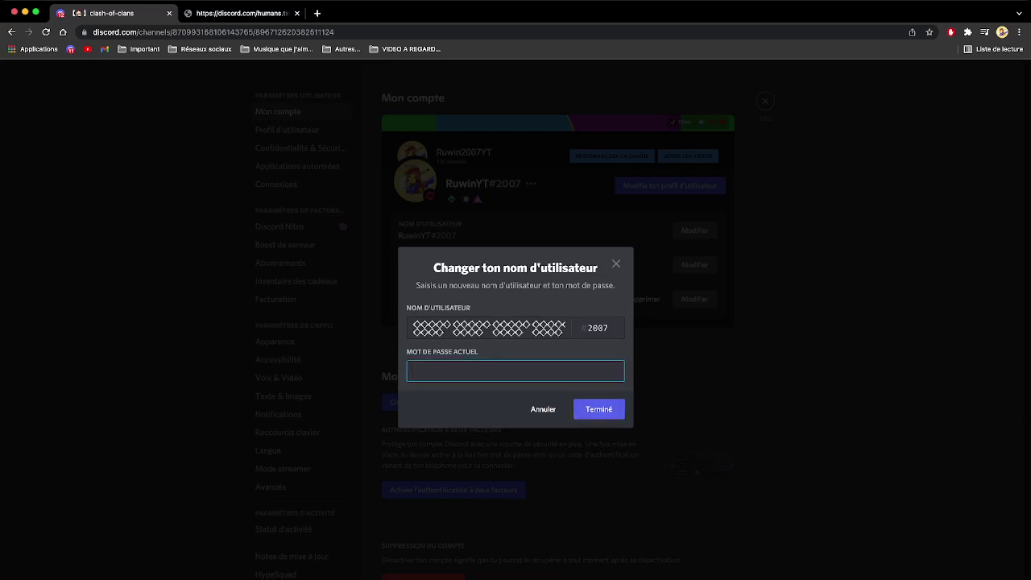
pyautogui.write('********')
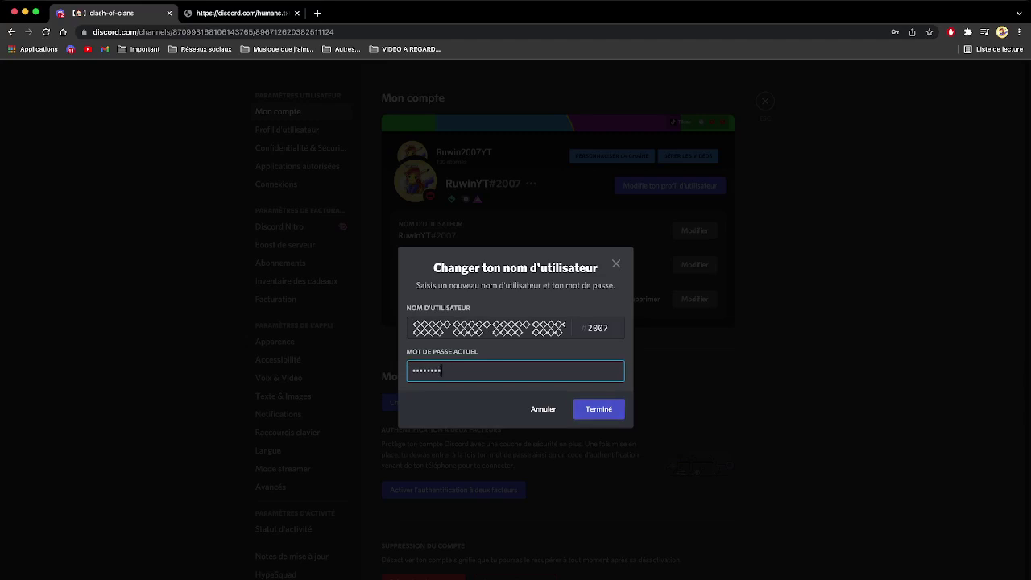
pyautogui.press('Return')
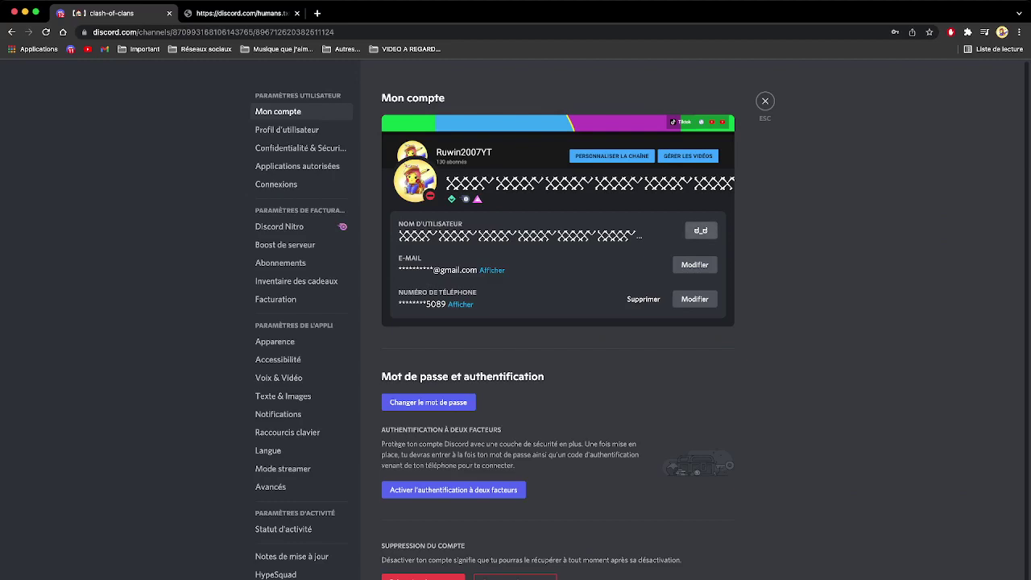
# Change the username back to the original account name and confirm it with the current account password.
pyautogui.click(700, 231)
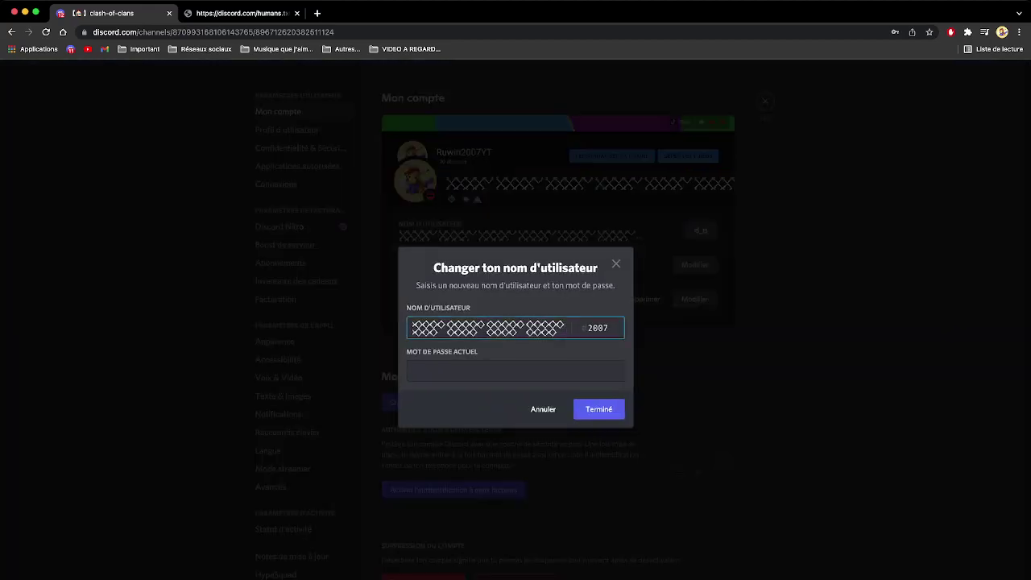
pyautogui.press('super+a')
pyautogui.press('BackSpace')
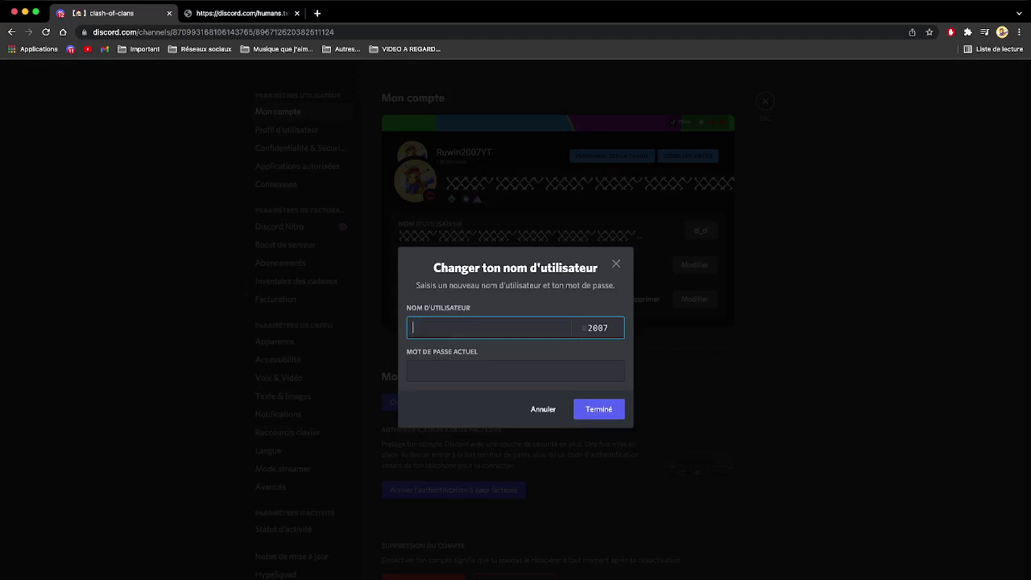
pyautogui.write('RuwinYT')
pyautogui.click(515, 371)
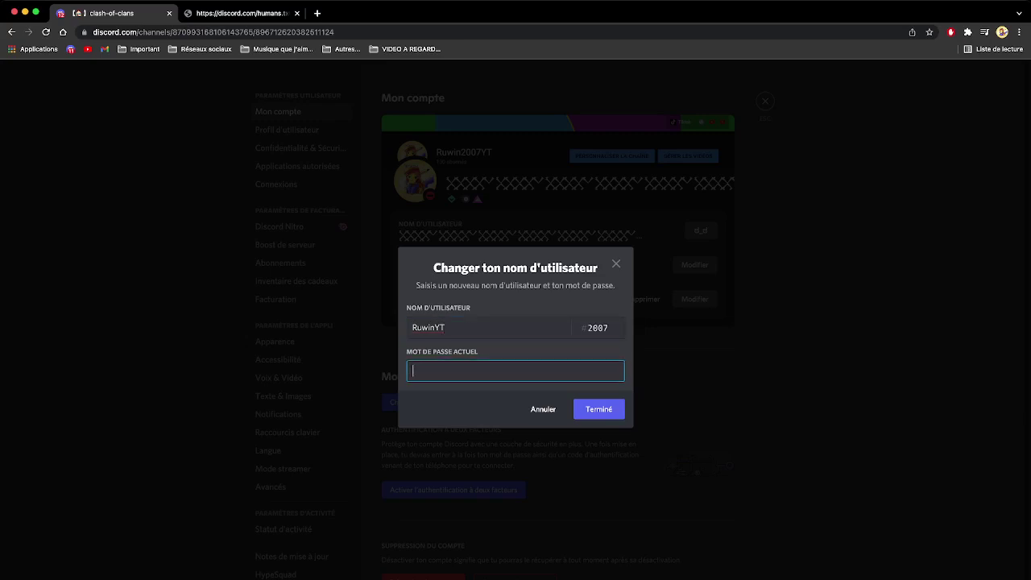
pyautogui.write('••••••••')
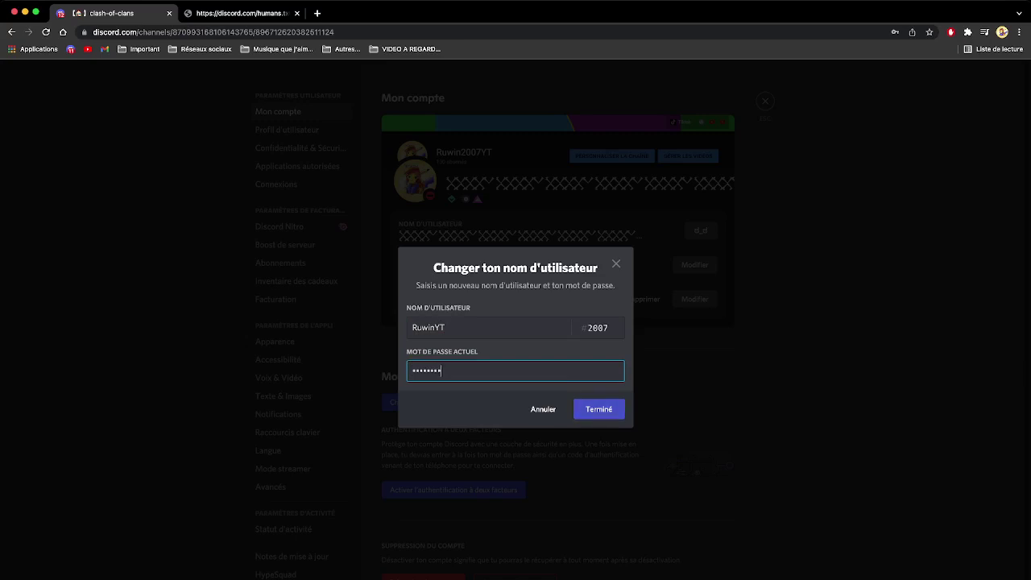
pyautogui.press('Return')
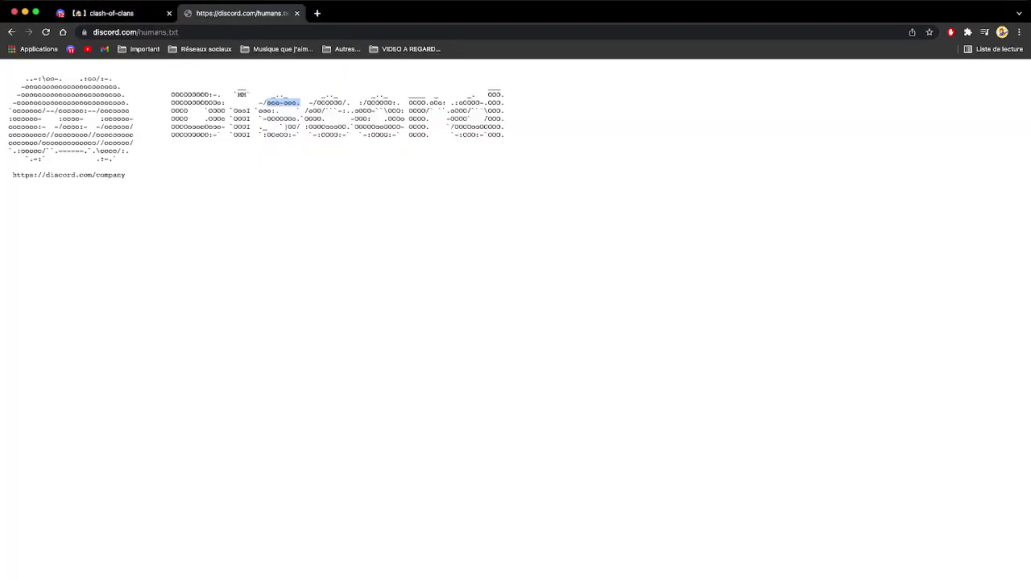
pyautogui.doubleClick(173, 33)
pyautogui.click(184, 32)
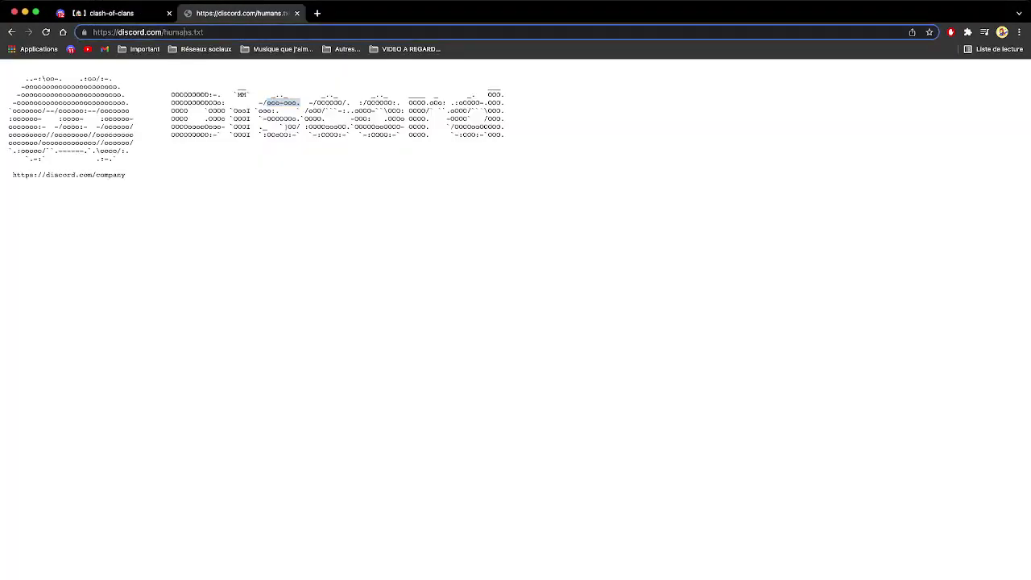
pyautogui.moveTo(204, 32); pyautogui.dragTo(169, 33)
pyautogui.press('BackSpace')
pyautogui.press('BackSpace')
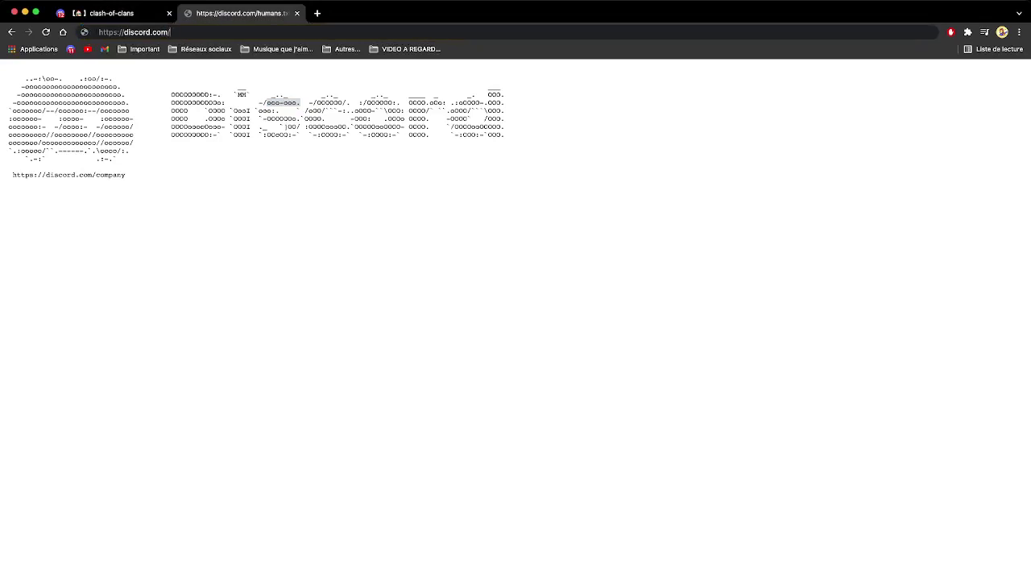
pyautogui.press('super+Tab')
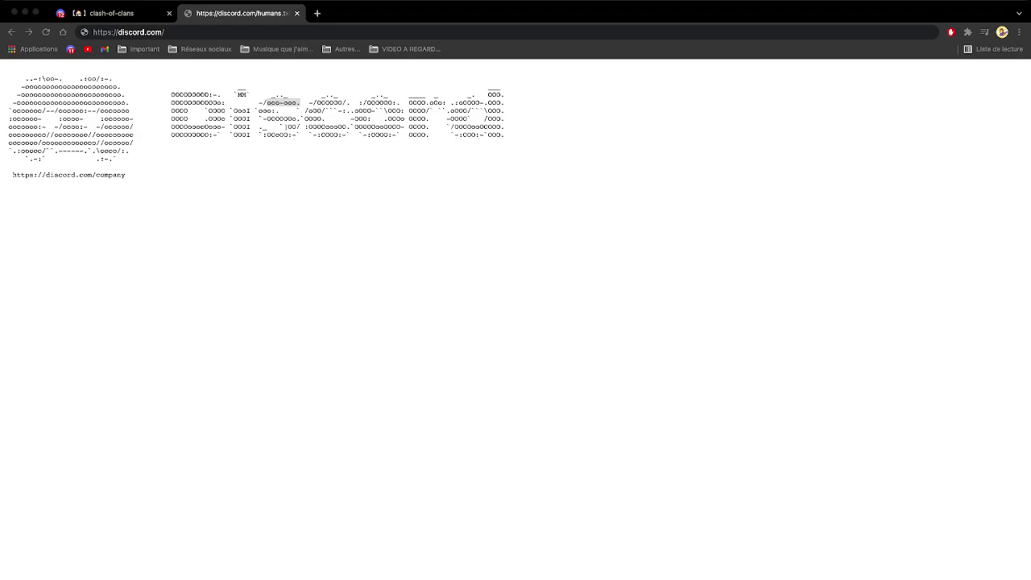
pyautogui.press('super+Tab')
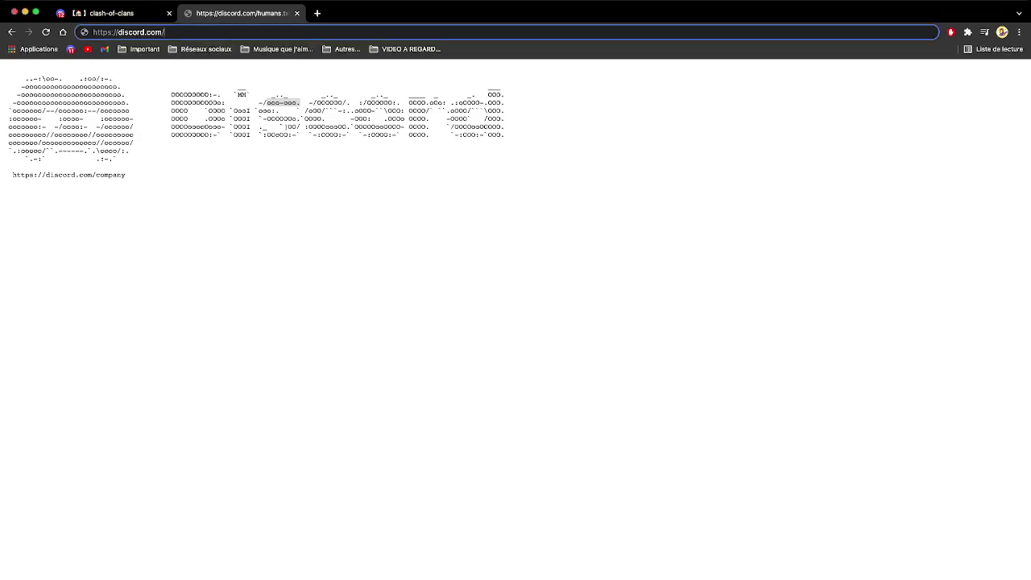
# Extend the page address to discord.com/developers/applications and load the Developer Portal.
pyautogui.write('deve')
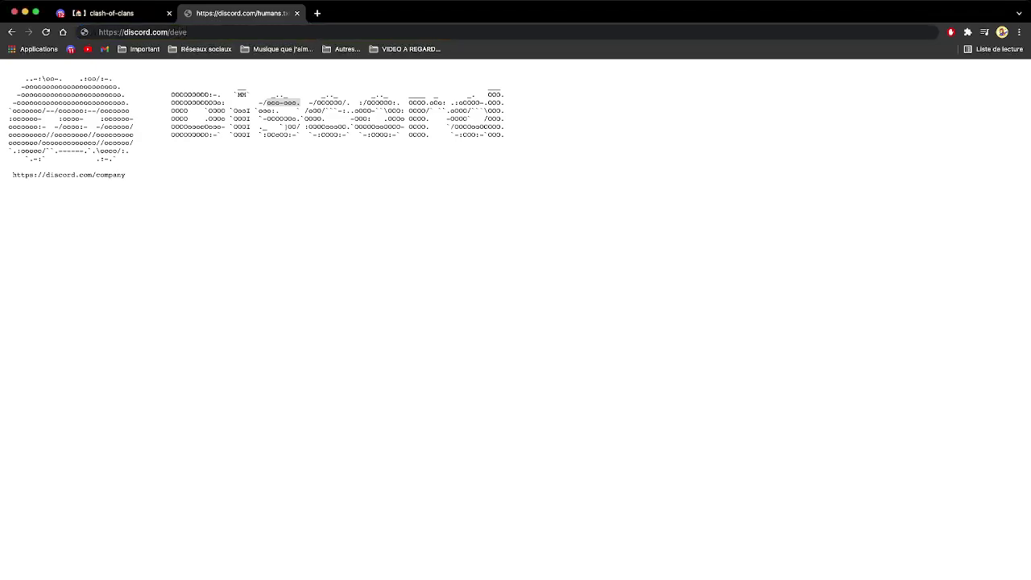
pyautogui.write('lopers/')
pyautogui.press('super+Tab')
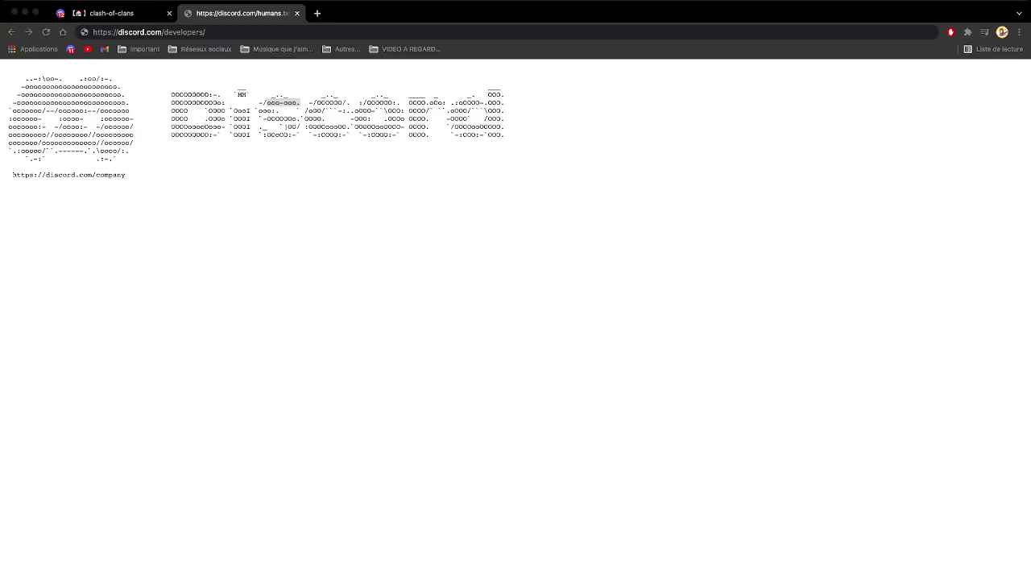
pyautogui.press('super+Tab')
pyautogui.write('ap')
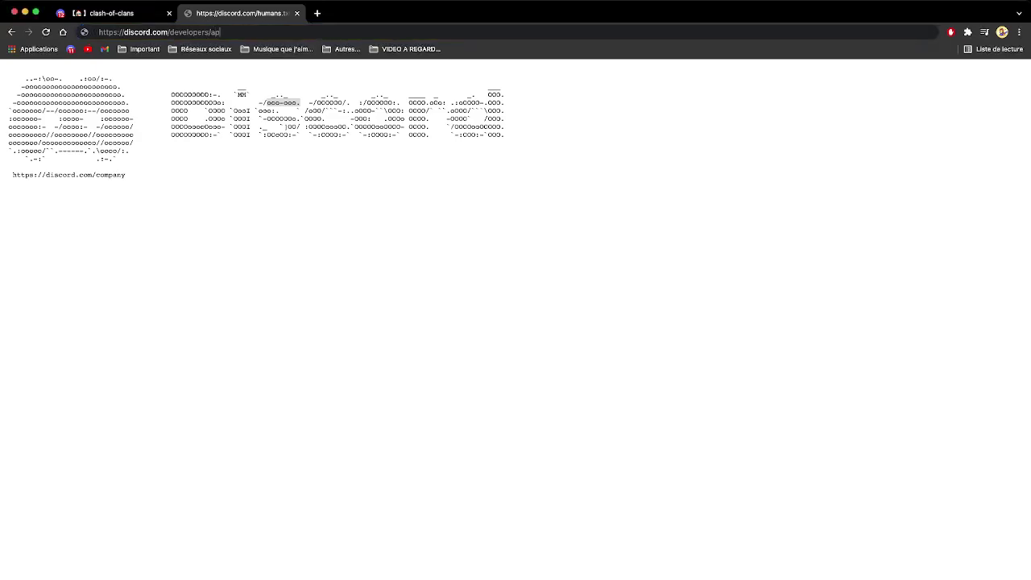
pyautogui.write('plicationxs')
pyautogui.press('BackSpace')
pyautogui.press('Return')
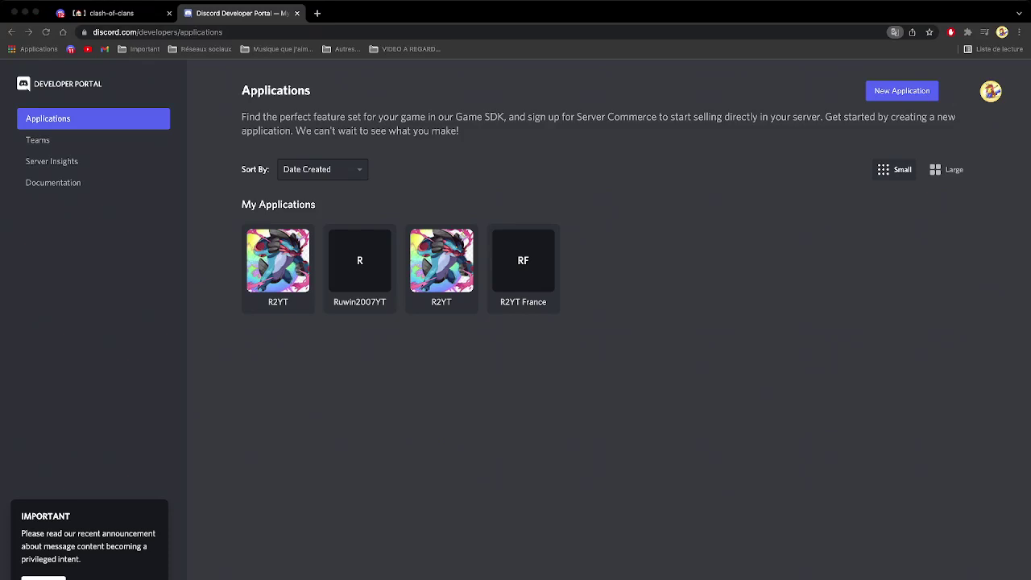
# Open the Developer Portal documentation and go to the Rate Limits page under Topics.
pyautogui.click(53, 183)
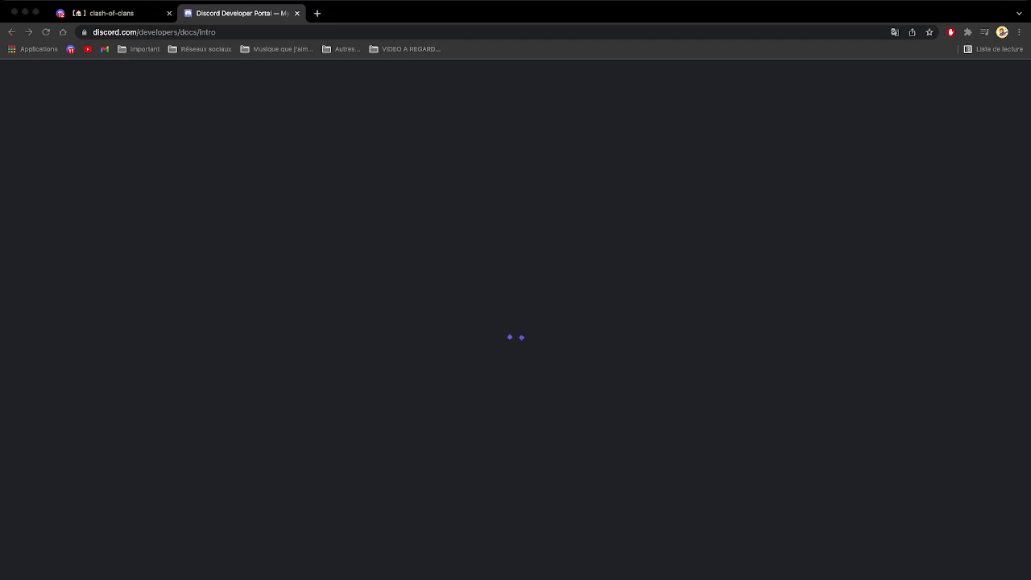
pyautogui.scroll(-3, 95, 320)
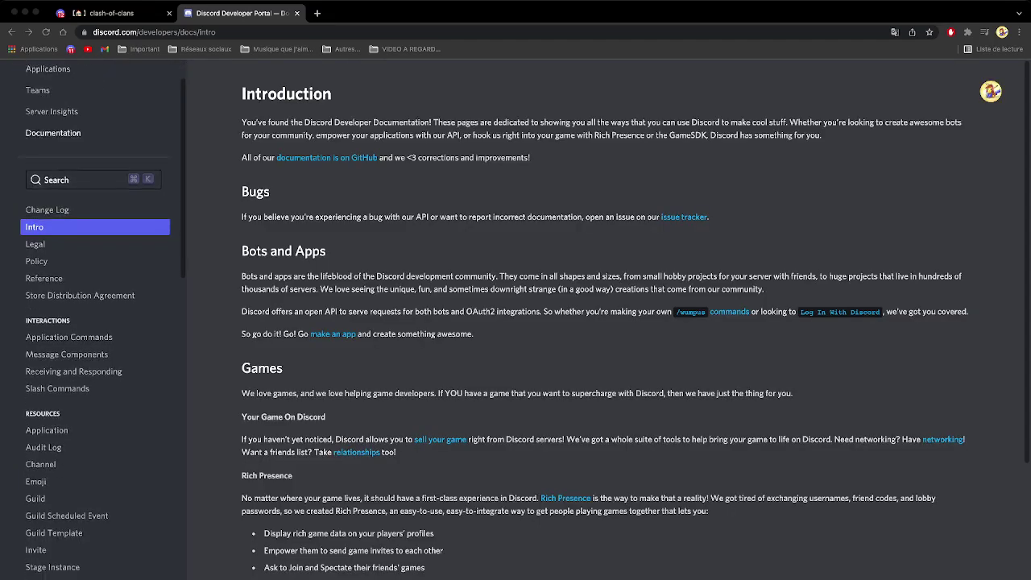
pyautogui.scroll(-3, 95, 320)
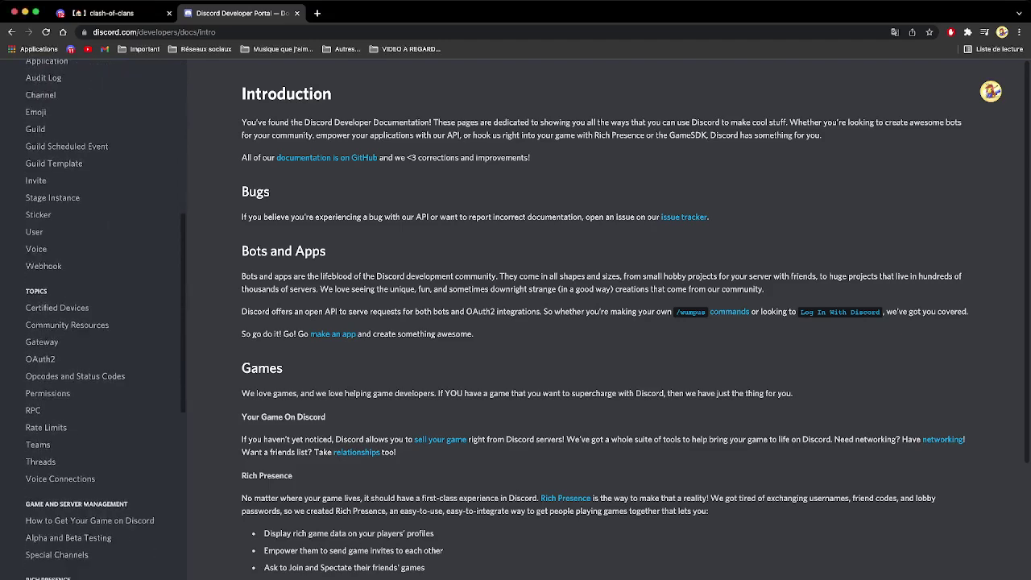
pyautogui.click(46, 428)
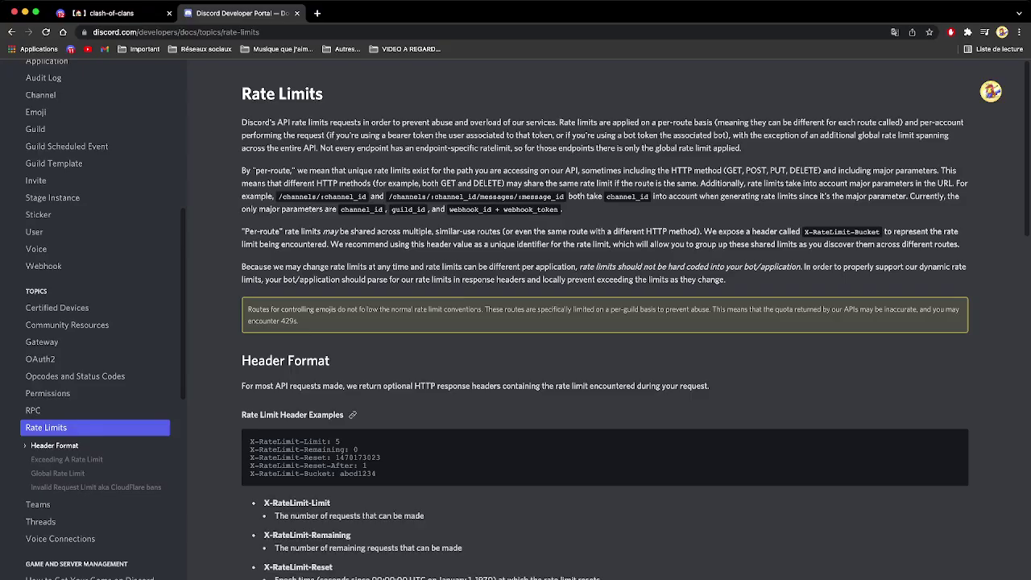
# Look through the Rate Limits page down to the Invalid Request Limit section and return to the Rate Limit Response Structure note.
pyautogui.scroll(-1, 563, 410)
pyautogui.scroll(-5, 604, 322)
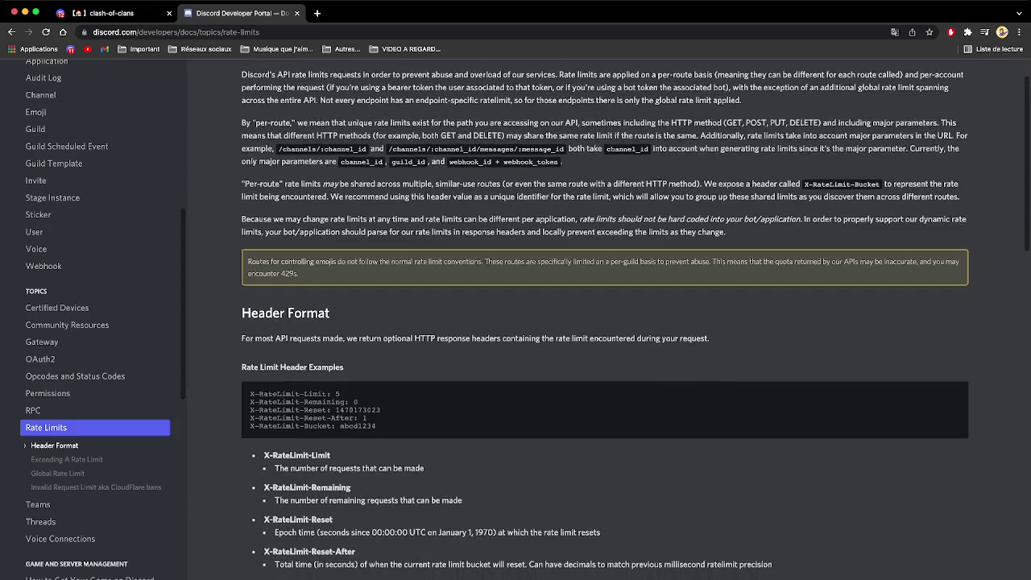
pyautogui.scroll(-20, 603, 322)
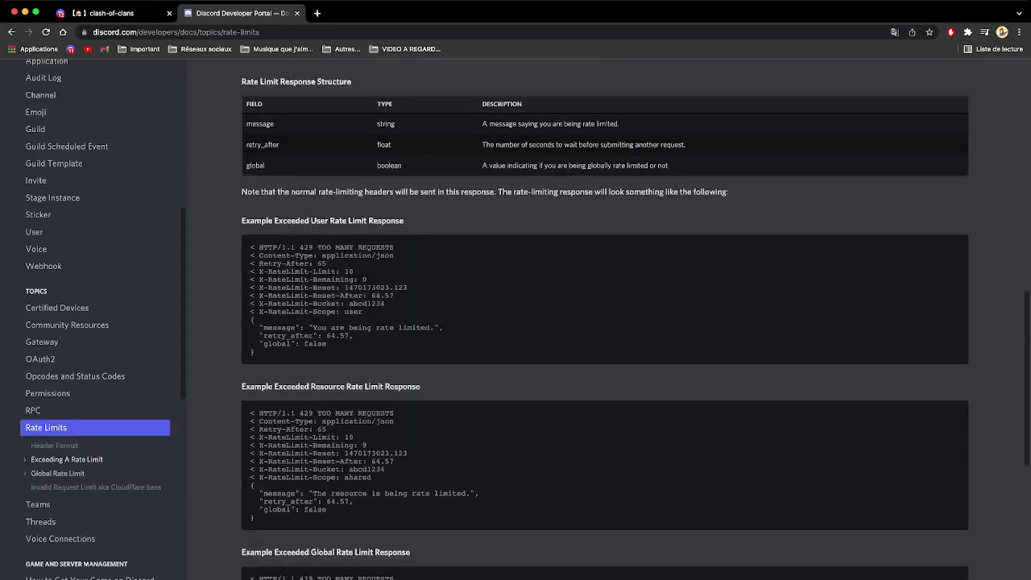
pyautogui.scroll(-4, 604, 322)
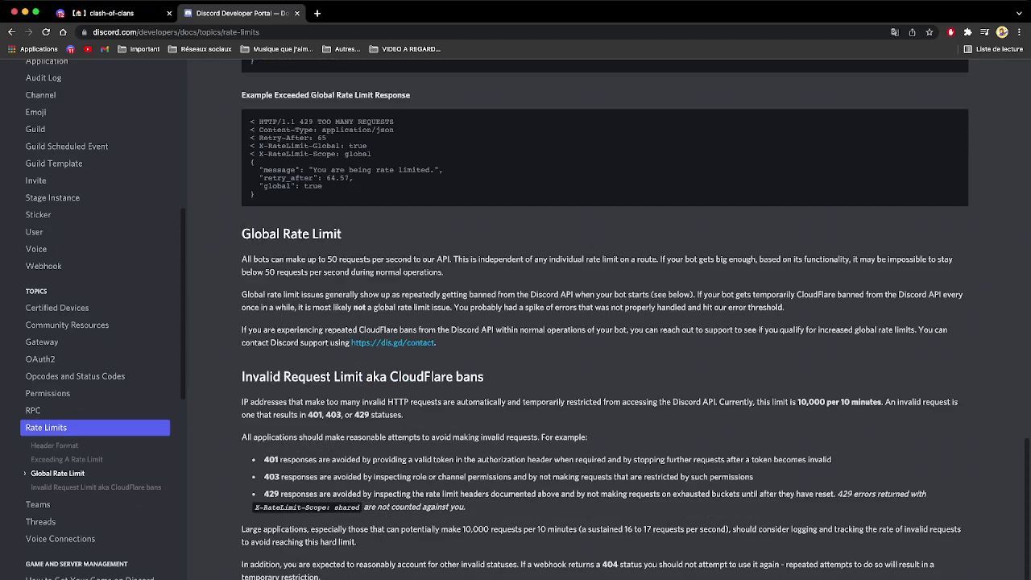
pyautogui.press('super+Tab')
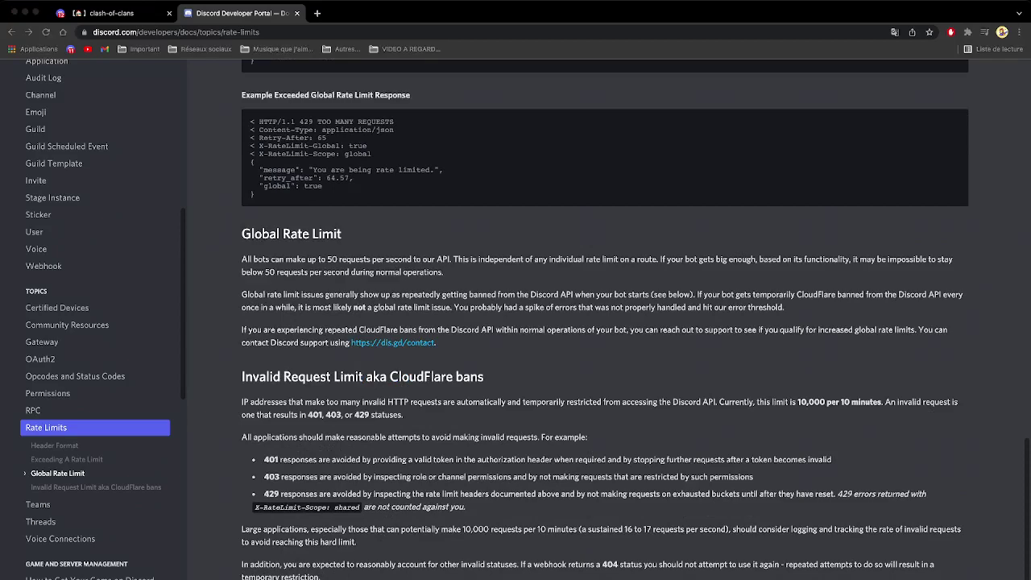
pyautogui.scroll(20, 604, 322)
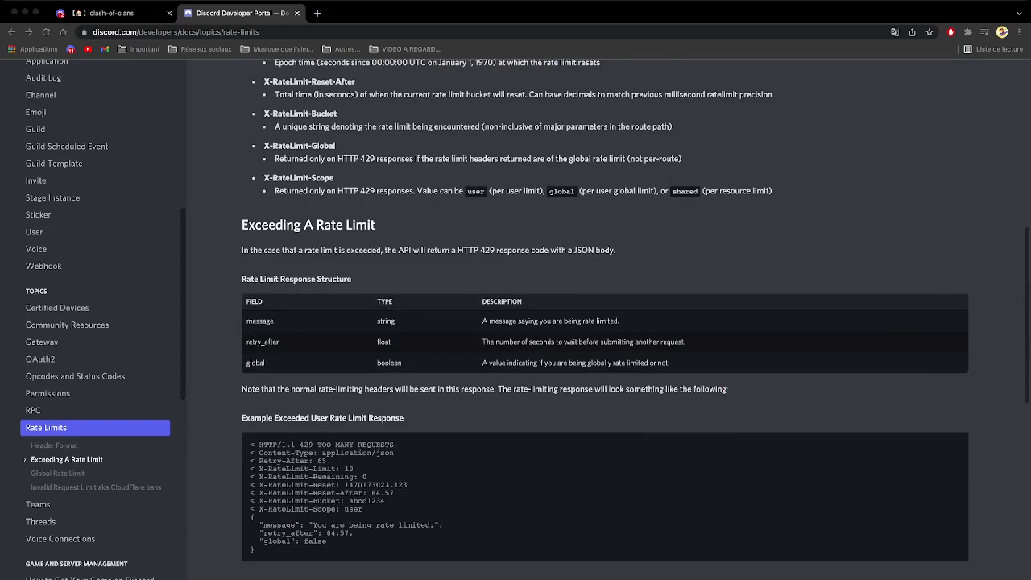
pyautogui.press('super+Tab')
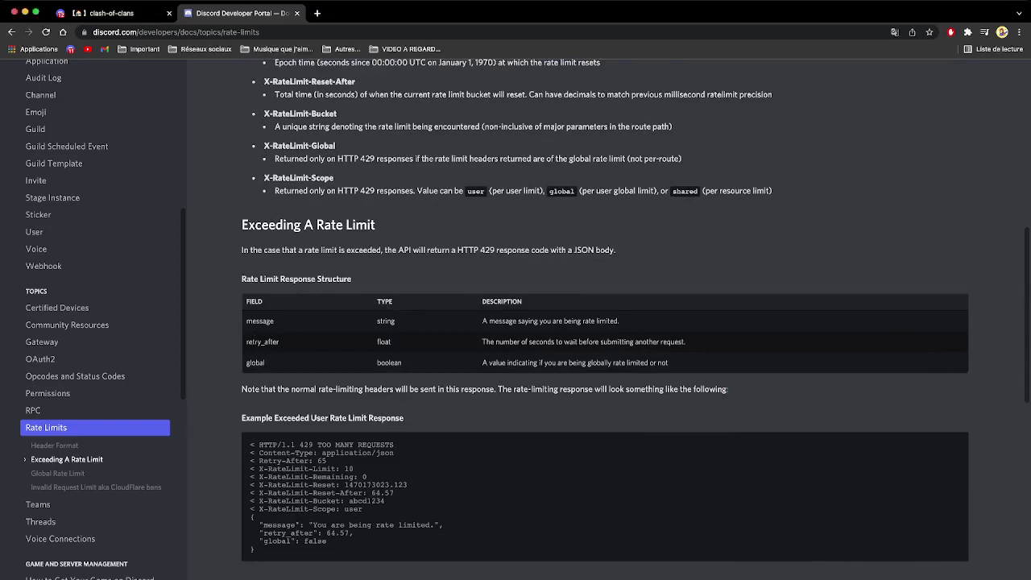
# Point out the word "following:" that ends the note below the Rate Limit Response Structure table by highlighting it.
pyautogui.moveTo(705, 390); pyautogui.dragTo(723, 390)
pyautogui.press('super+Tab')
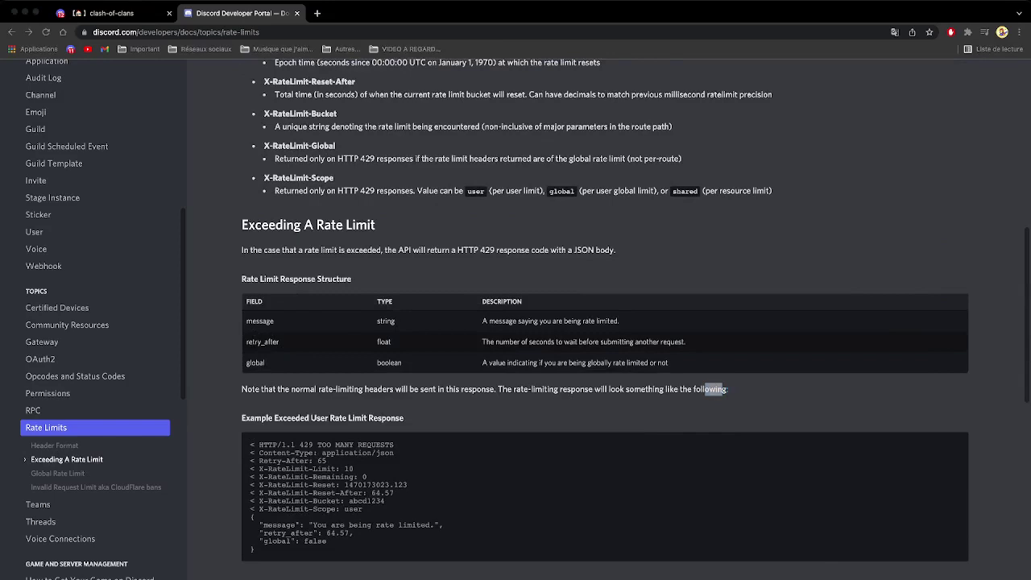
pyautogui.press('super+Tab')
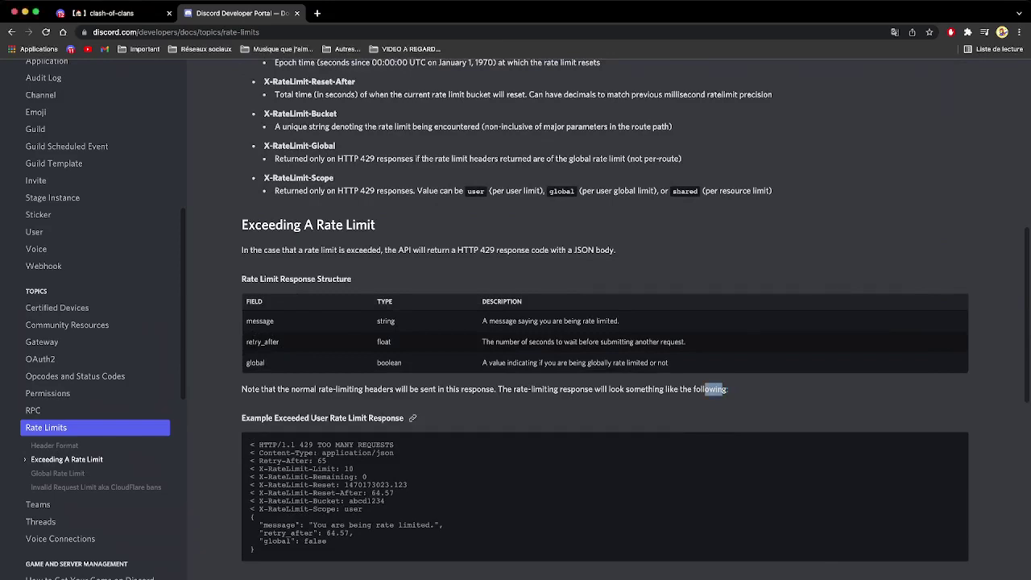
pyautogui.click(698, 389)
pyautogui.doubleClick(699, 389)
pyautogui.click(702, 390)
pyautogui.press('super+Tab')
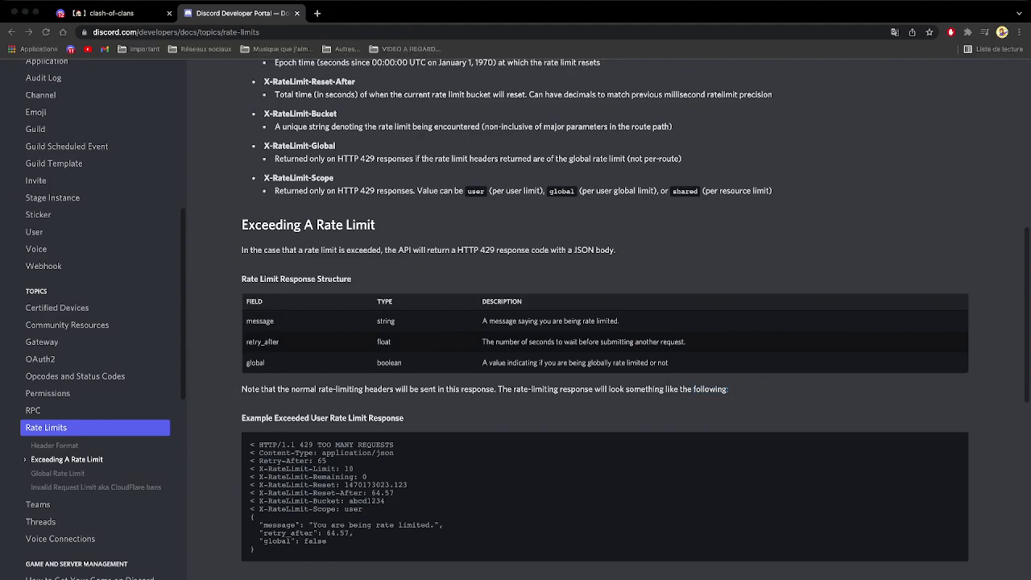
pyautogui.press('super+Tab')
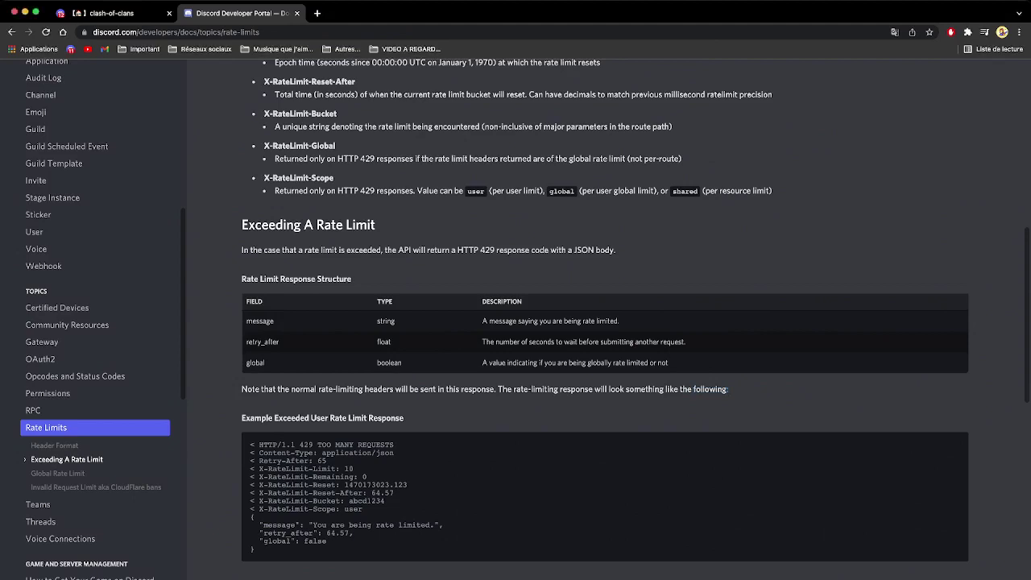
# Open the takeb1nzyto.space page from the hidden link in the colon ending the note below the Rate Limit Response Structure table.
pyautogui.moveTo(677, 390)
pyautogui.mouseDown()
pyautogui.moveTo(710, 389)
pyautogui.moveTo(687, 390)
pyautogui.mouseUp()
pyautogui.click(710, 390)
pyautogui.moveTo(727, 389); pyautogui.dragTo(725, 390)
pyautogui.press('super+t')
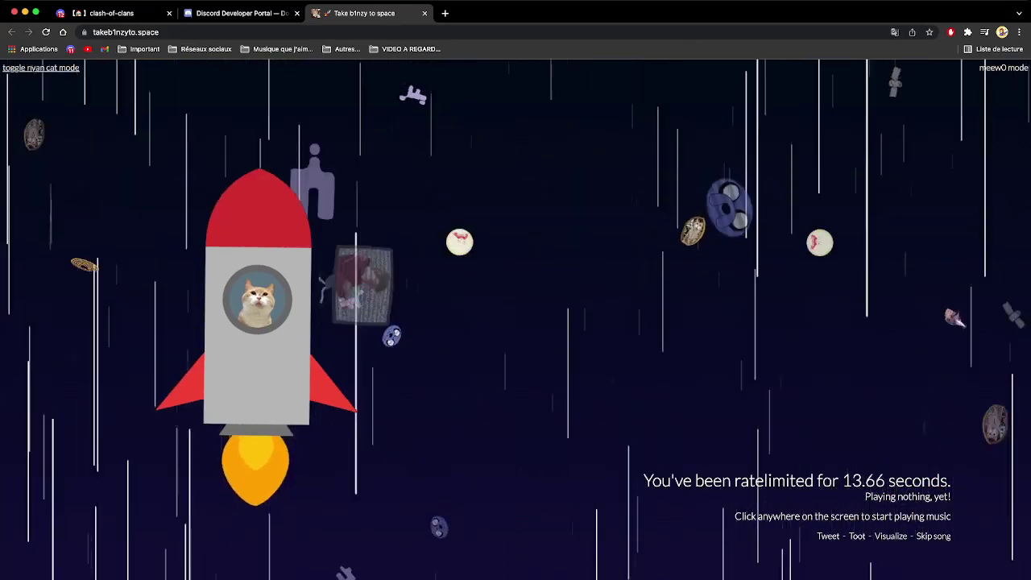
# Turn on nyan cat mode, switch its light theme on and off, and return to the rocket scene.
pyautogui.click(41, 68)
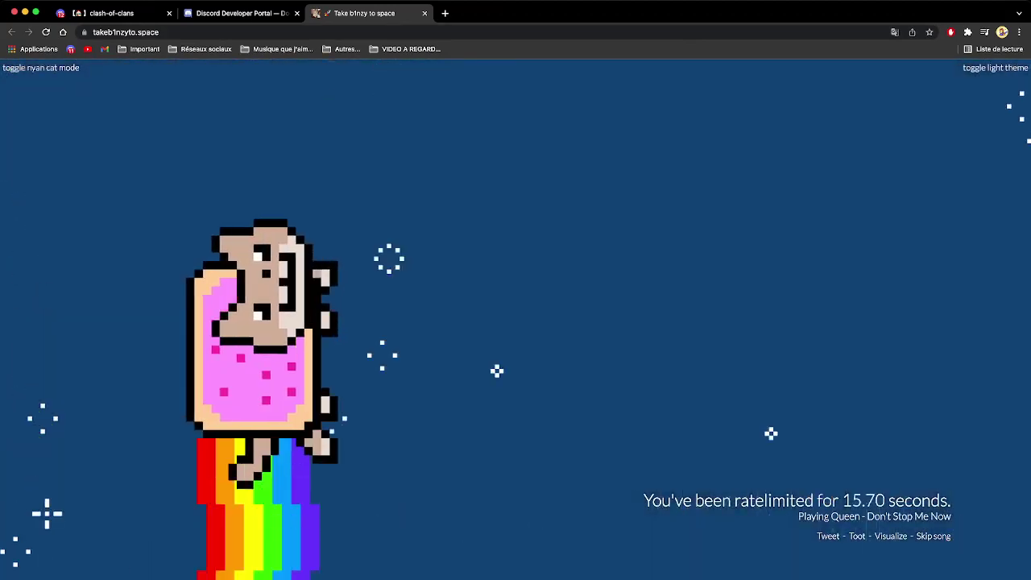
pyautogui.click(996, 67)
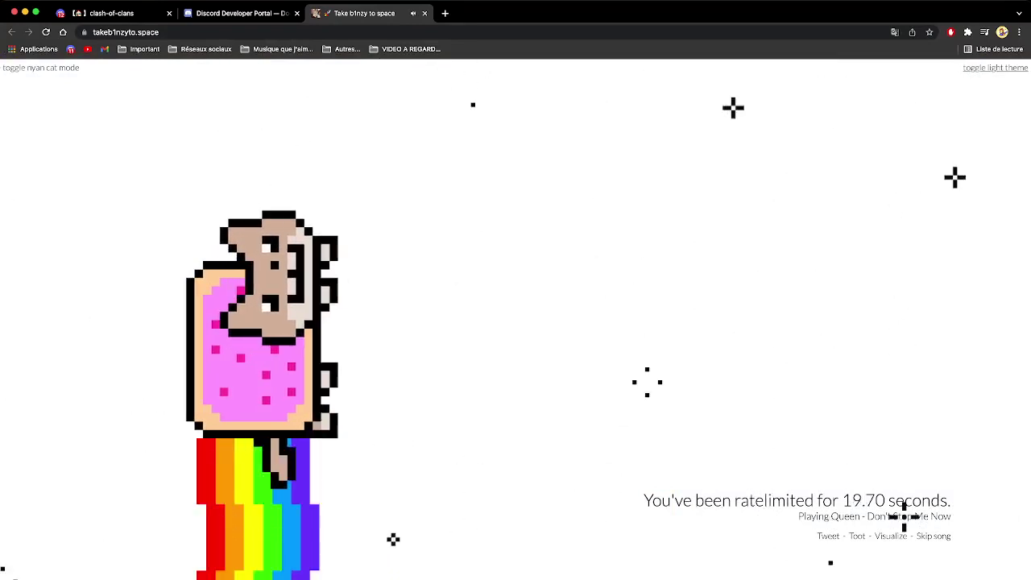
pyautogui.click(996, 68)
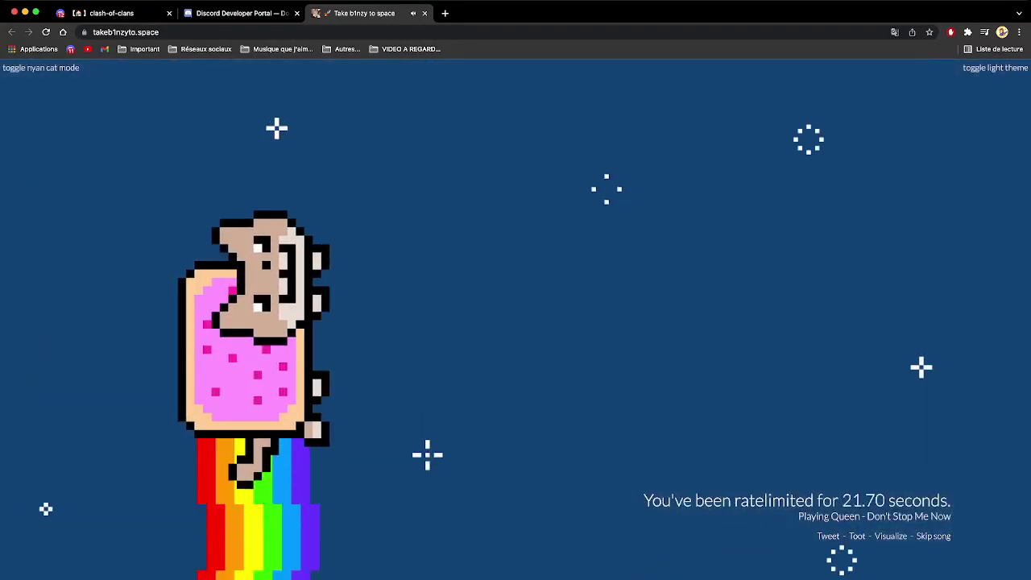
pyautogui.click(40, 68)
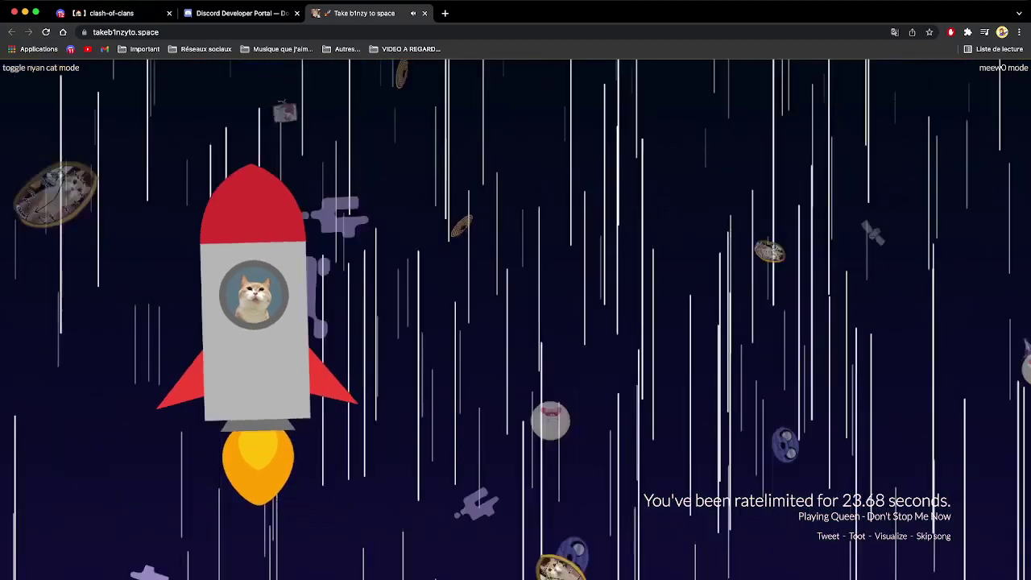
# Try meew0 mode on the rocket scene, then show nyan cat mode with its dark theme.
pyautogui.press('super+a')
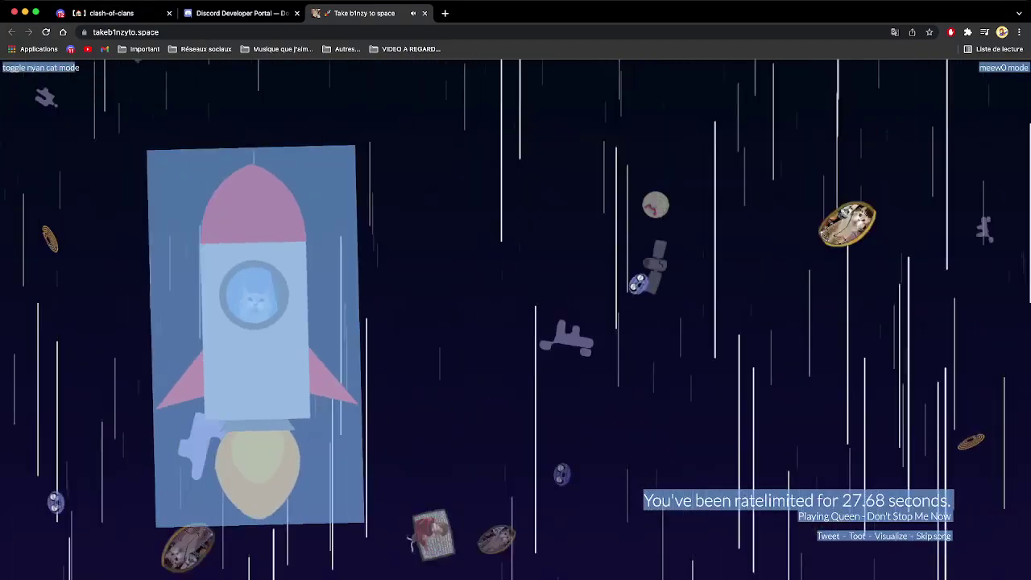
pyautogui.click(483, 282)
pyautogui.click(1003, 67)
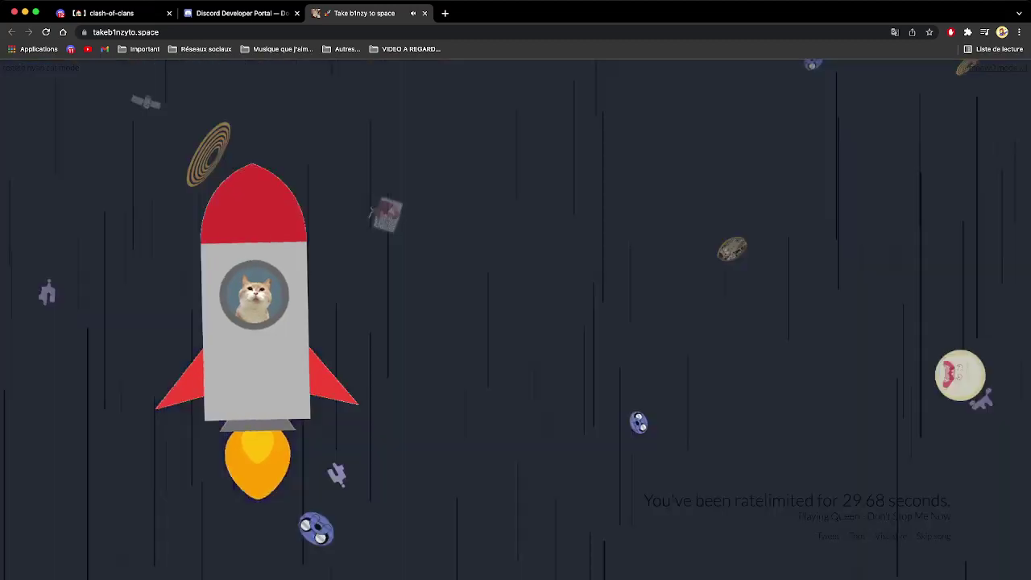
pyautogui.click(42, 67)
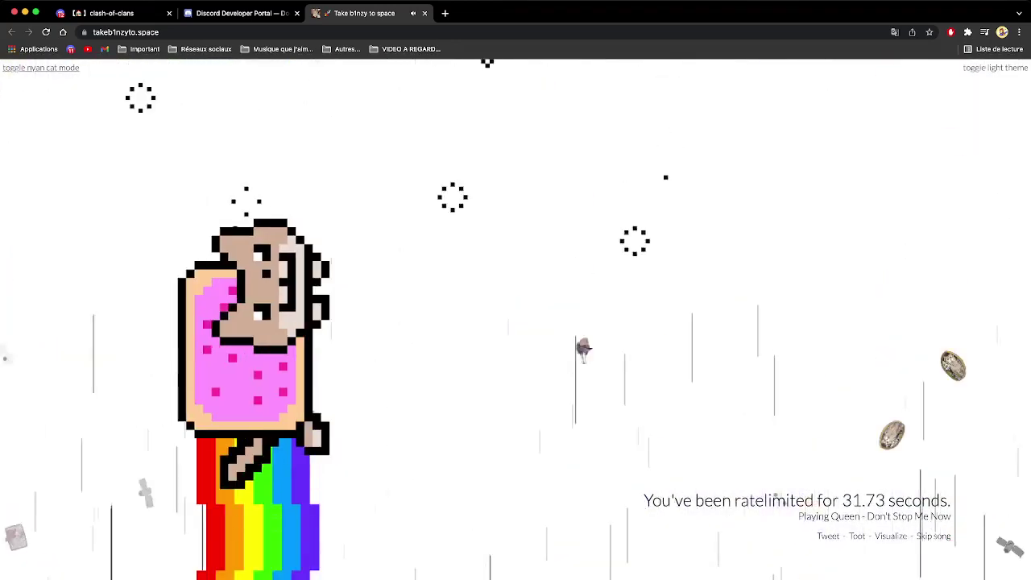
pyautogui.click(995, 68)
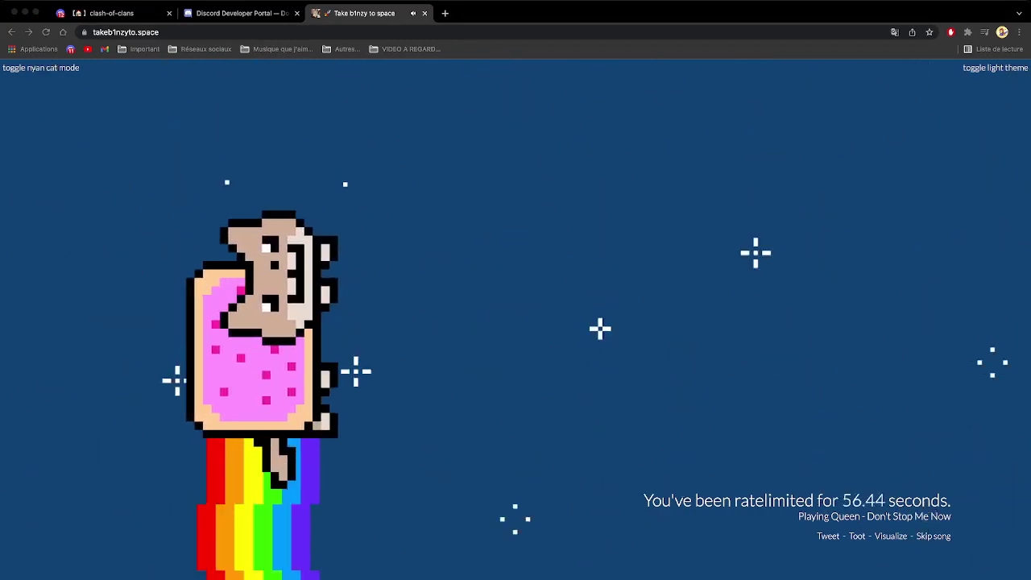
# Close the user settings on the Discord tab and copy the username from the account area many times in quick succession.
pyautogui.click(113, 13)
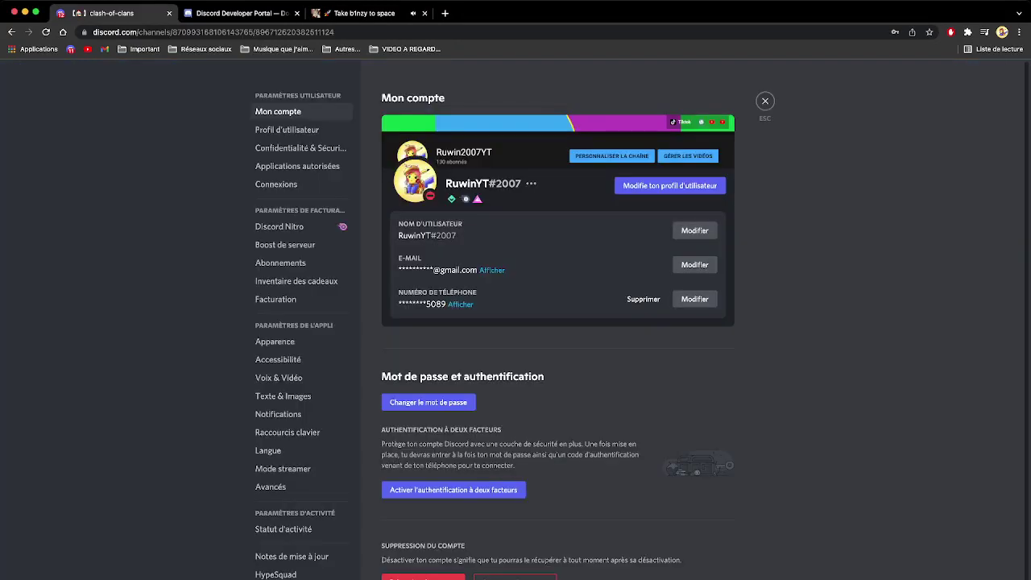
pyautogui.press('Escape')
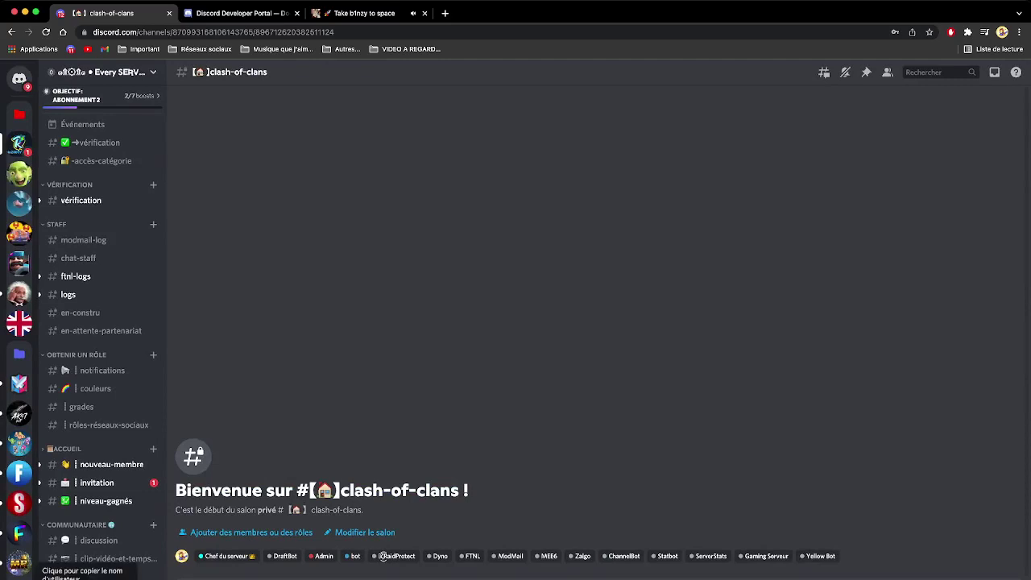
pyautogui.click(87, 579)
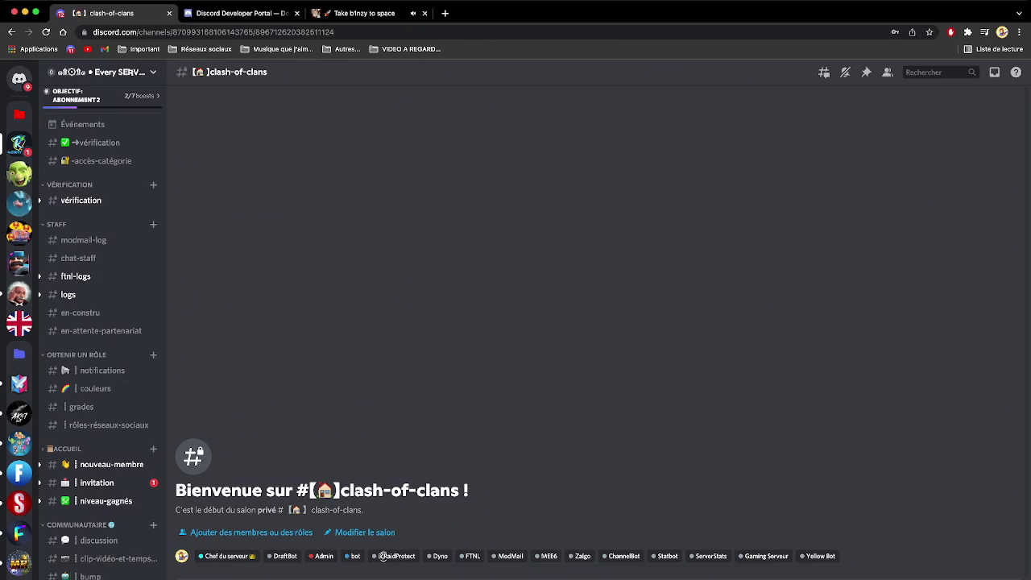
pyautogui.click(87, 579)
pyautogui.click(87, 579)
pyautogui.click(87, 579)
pyautogui.click(87, 579)
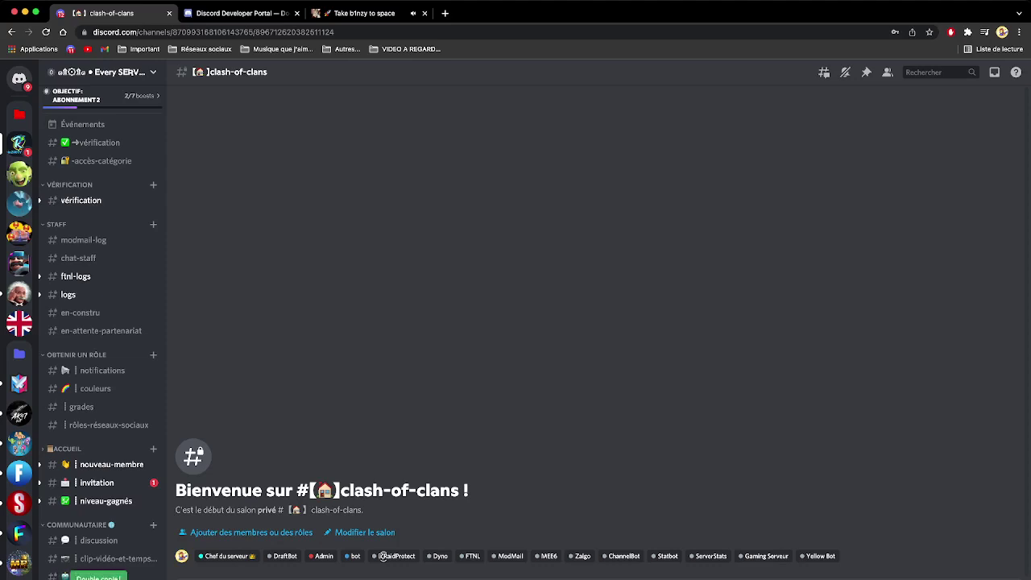
pyautogui.click(87, 579)
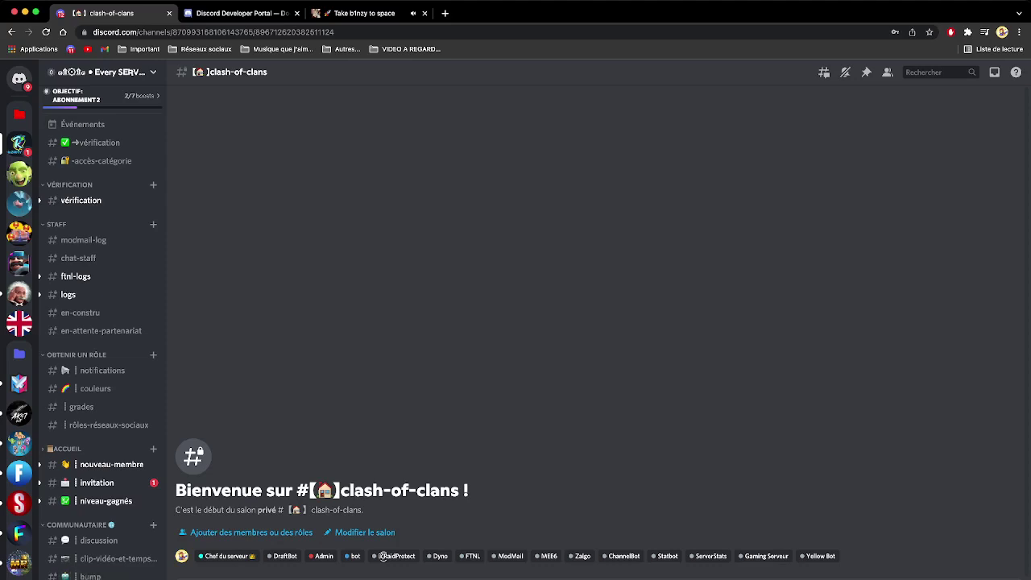
pyautogui.click(87, 579)
pyautogui.click(87, 578)
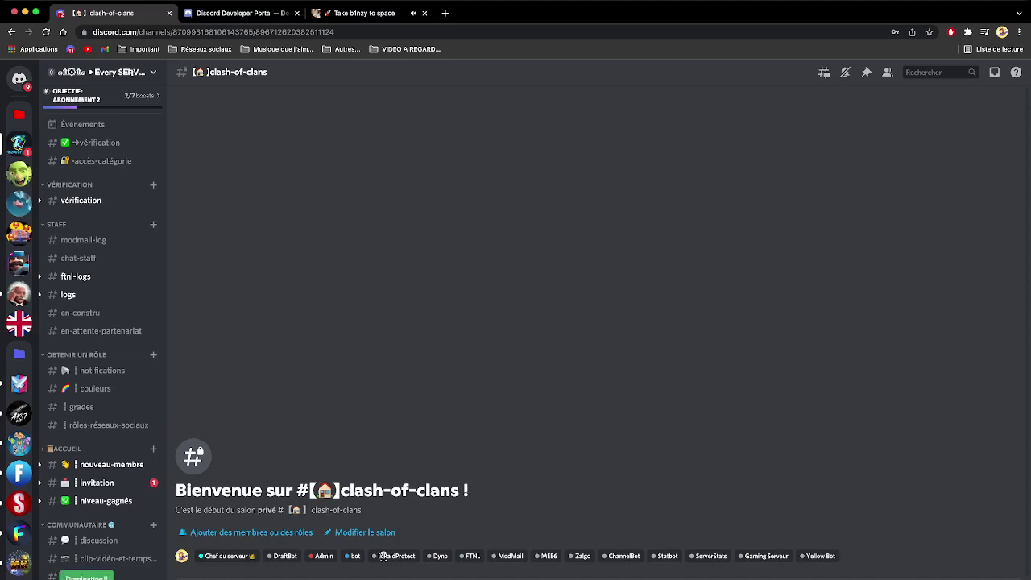
pyautogui.click(87, 579)
pyautogui.click(87, 579)
pyautogui.click(87, 579)
pyautogui.click(87, 579)
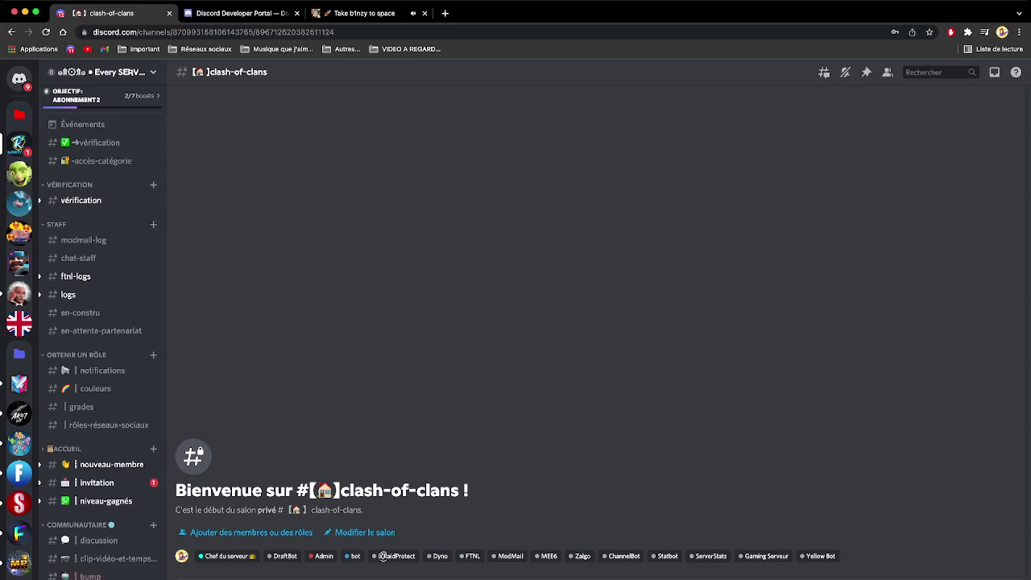
pyautogui.click(87, 579)
pyautogui.click(87, 579)
pyautogui.click(87, 579)
pyautogui.click(87, 579)
pyautogui.click(87, 579)
pyautogui.click(87, 579)
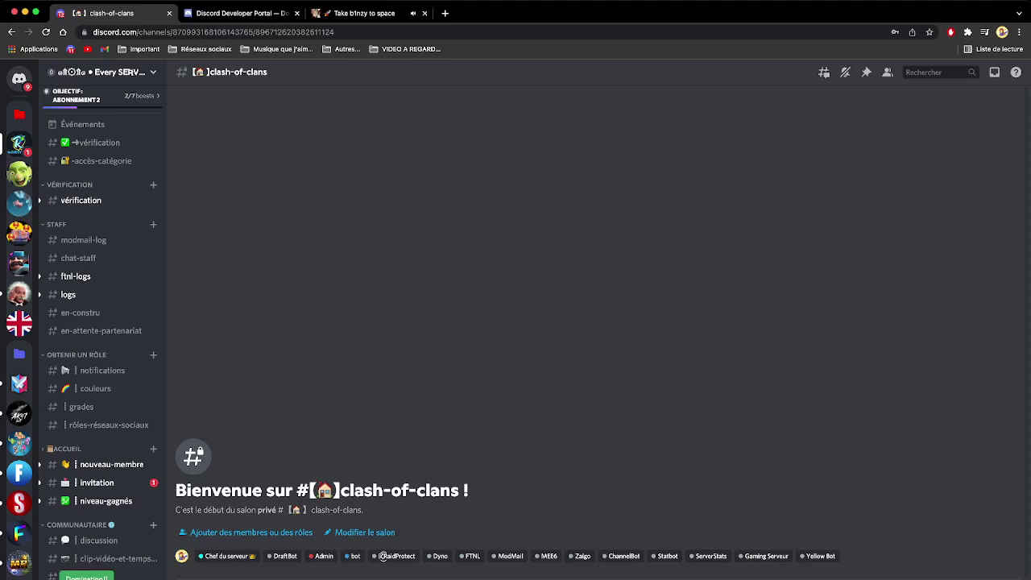
pyautogui.click(87, 579)
pyautogui.click(87, 578)
pyautogui.click(86, 579)
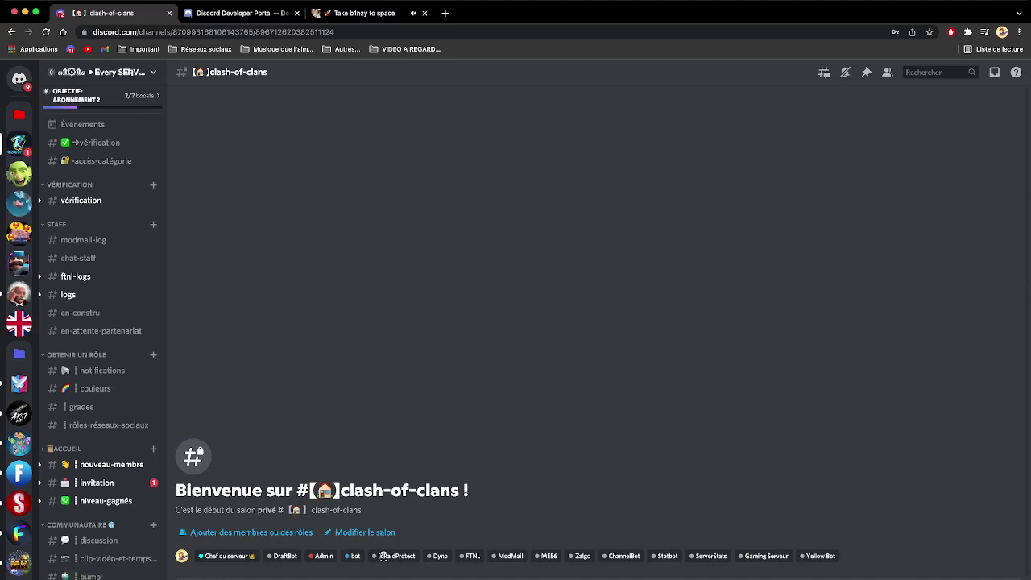
pyautogui.click(87, 579)
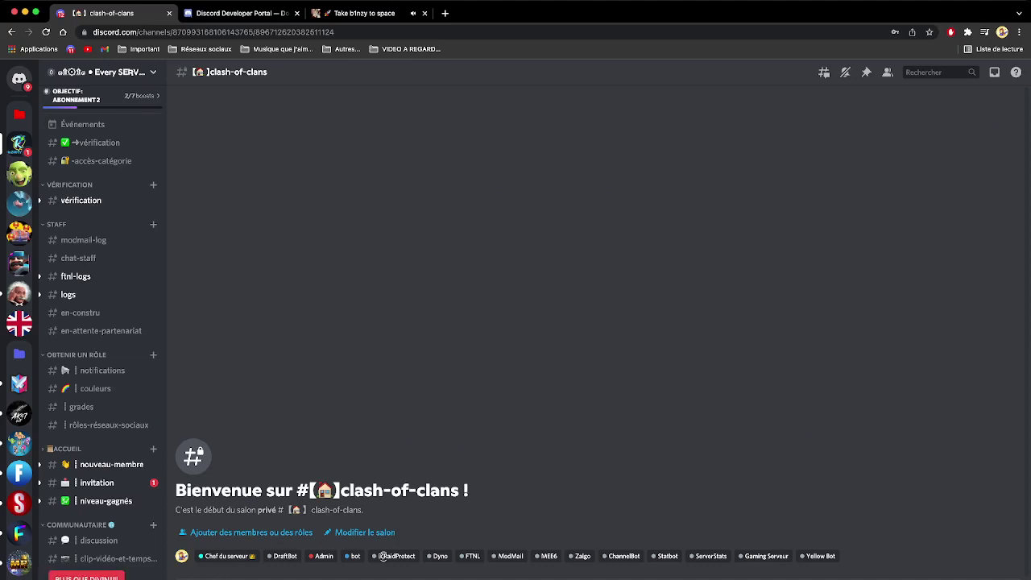
pyautogui.click(87, 579)
pyautogui.click(87, 579)
# Copy the username from the account area five more times in a row.
pyautogui.press('super+Tab')
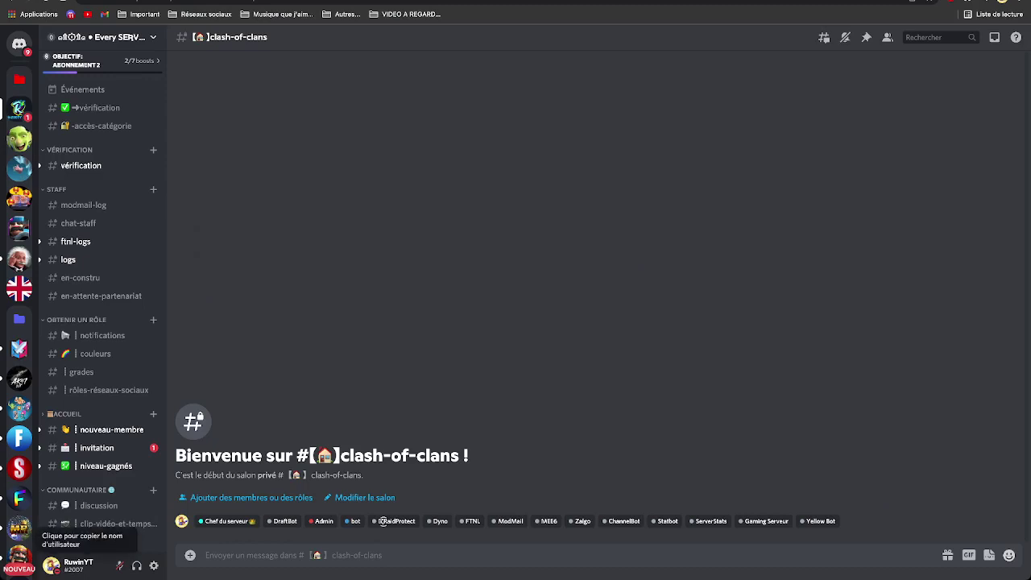
pyautogui.click(79, 566)
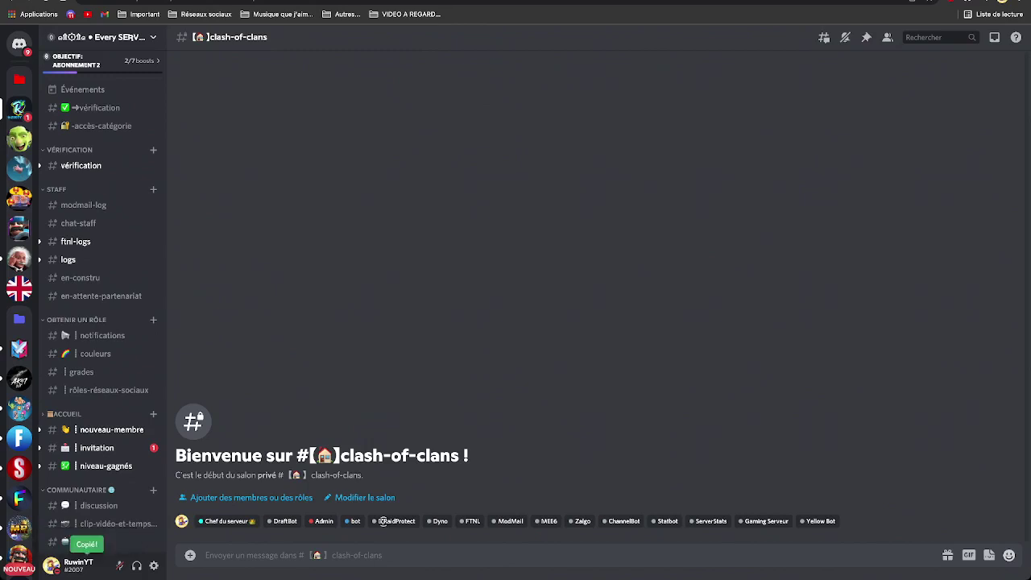
pyautogui.click(79, 565)
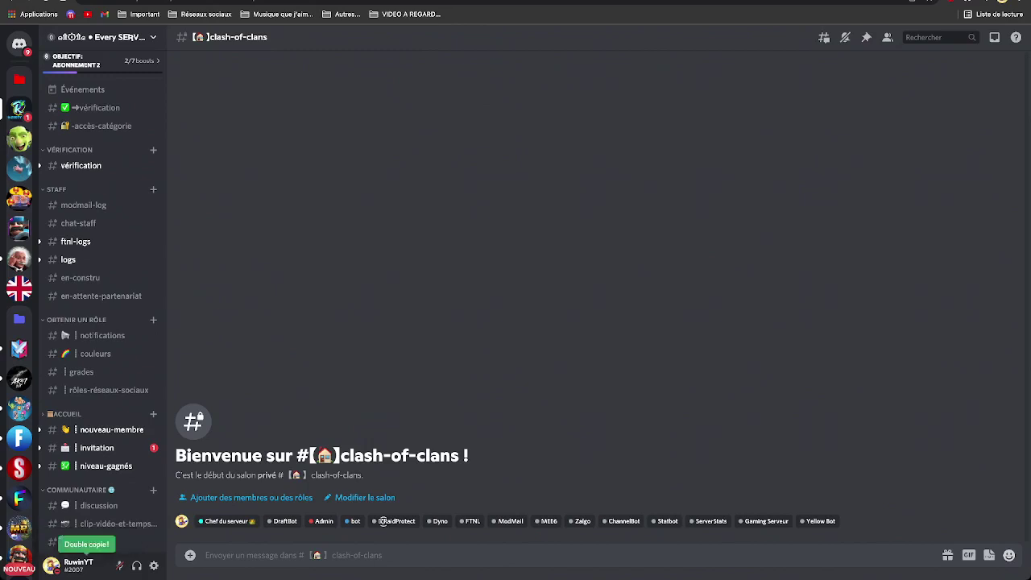
pyautogui.click(79, 565)
pyautogui.click(78, 565)
pyautogui.click(79, 565)
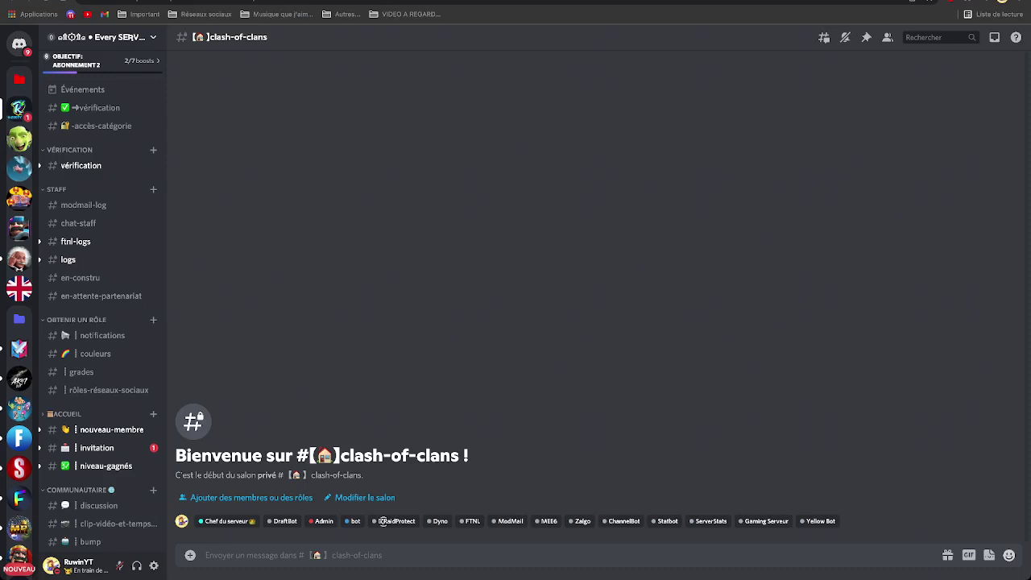
# Search the server messages for the nonsense text "zscioqhvàzhvqbbbhz".
pyautogui.hotkey('ctrl', 'f')
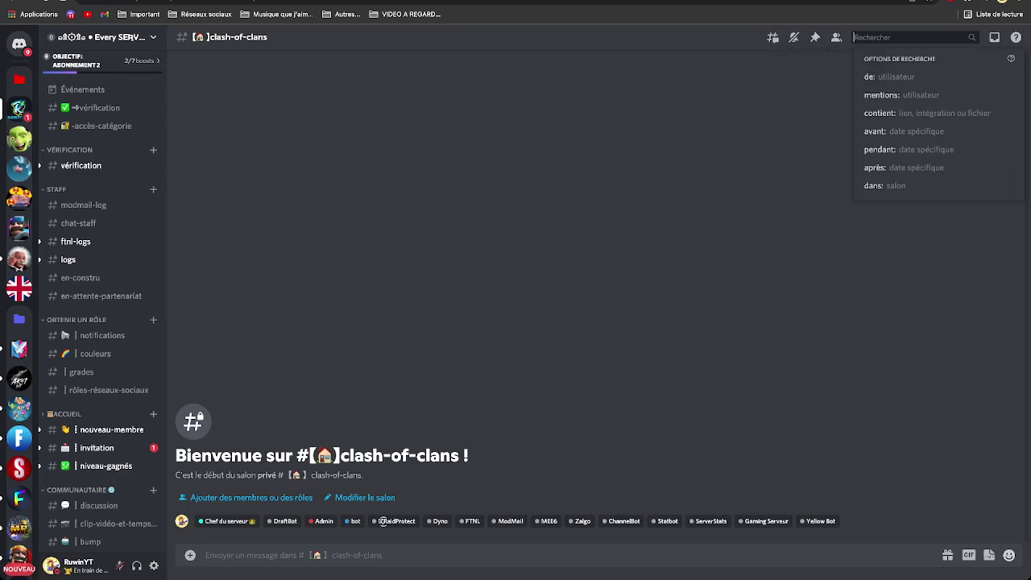
pyautogui.write('zscioqhvàzhvqbbbhz')
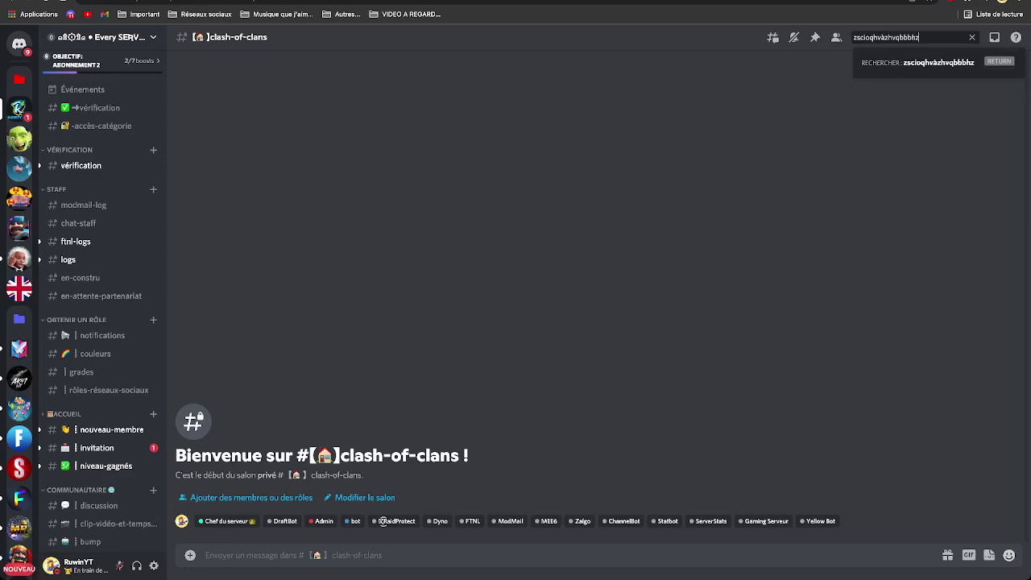
pyautogui.press('Return')
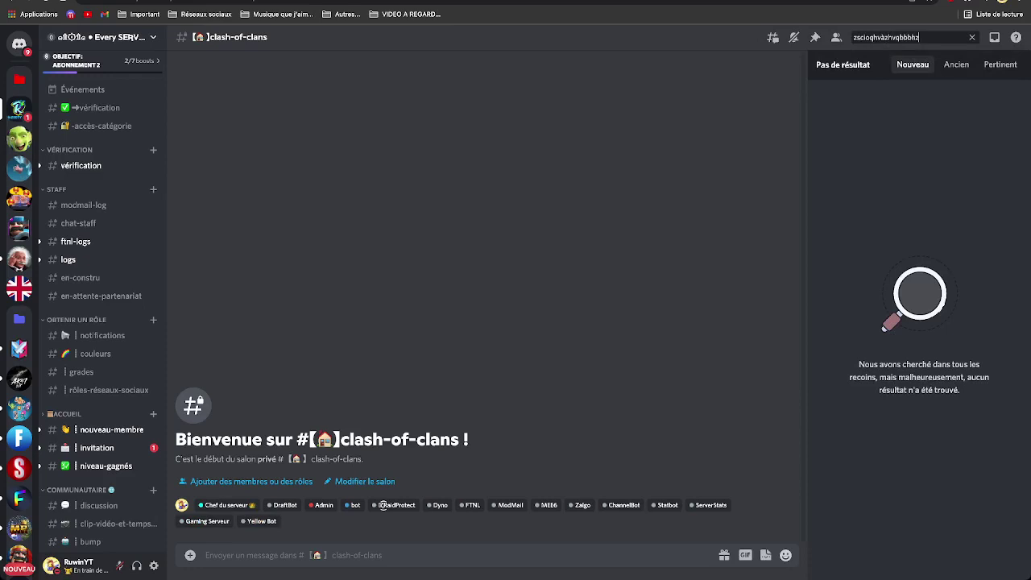
# Rerun the same server search repeatedly to bring up the alternative no-results illustration.
pyautogui.press('Return')
pyautogui.press('Return')
pyautogui.press('Return')
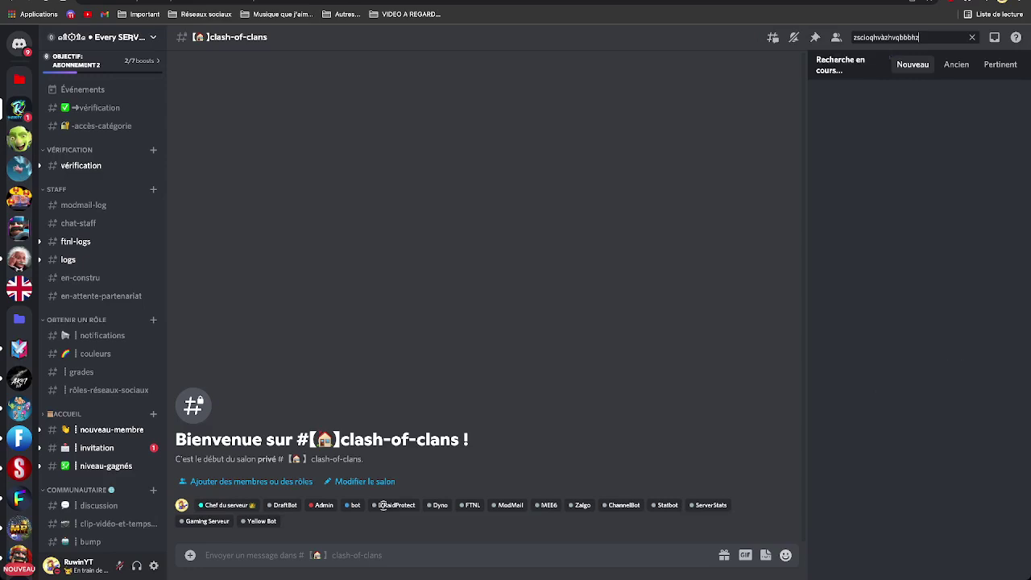
pyautogui.press('Return')
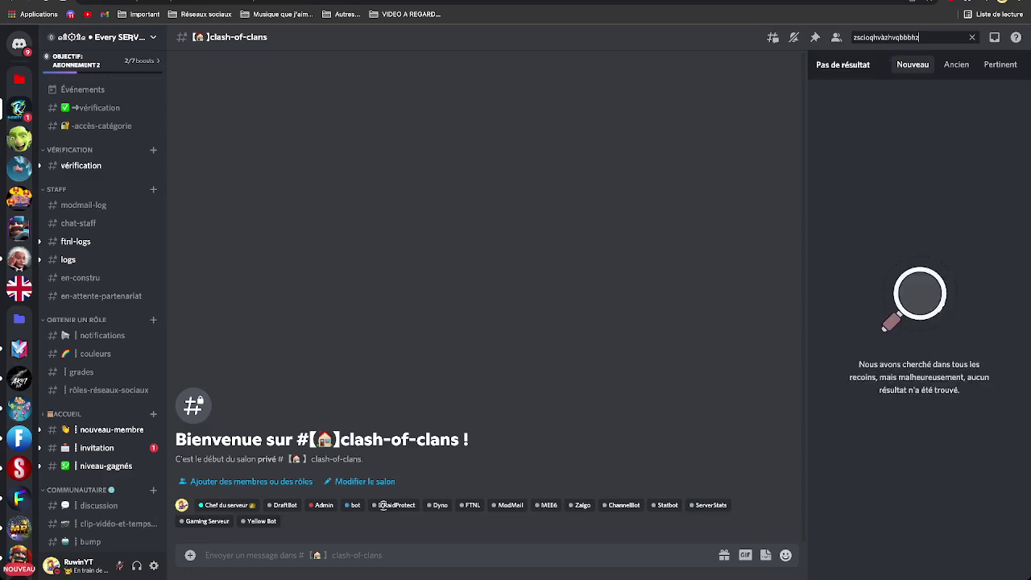
pyautogui.press('Return')
pyautogui.press('Return')
pyautogui.press('Return')
pyautogui.press('Return')
pyautogui.press('Return')
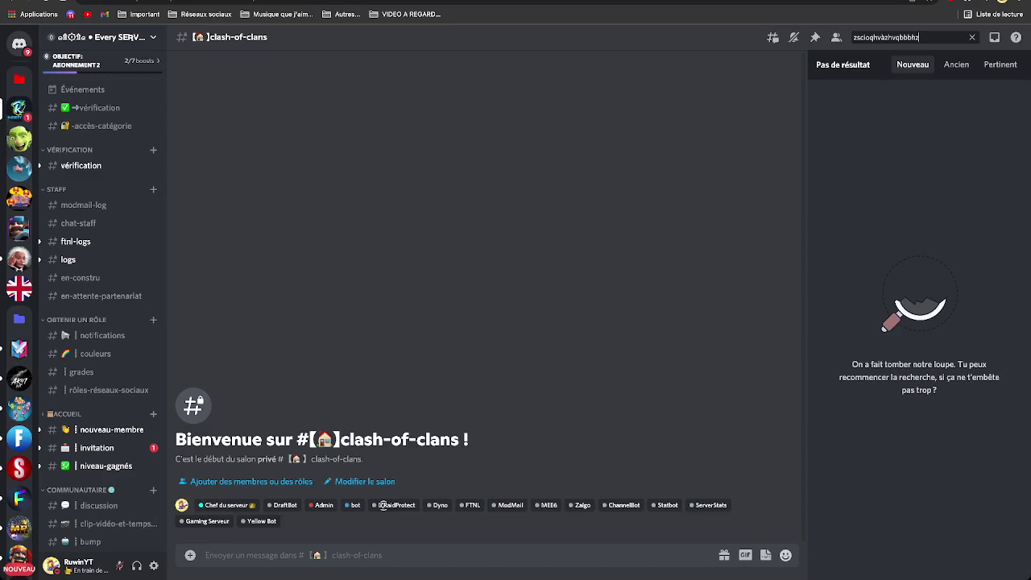
pyautogui.press('Return')
pyautogui.press('Return')
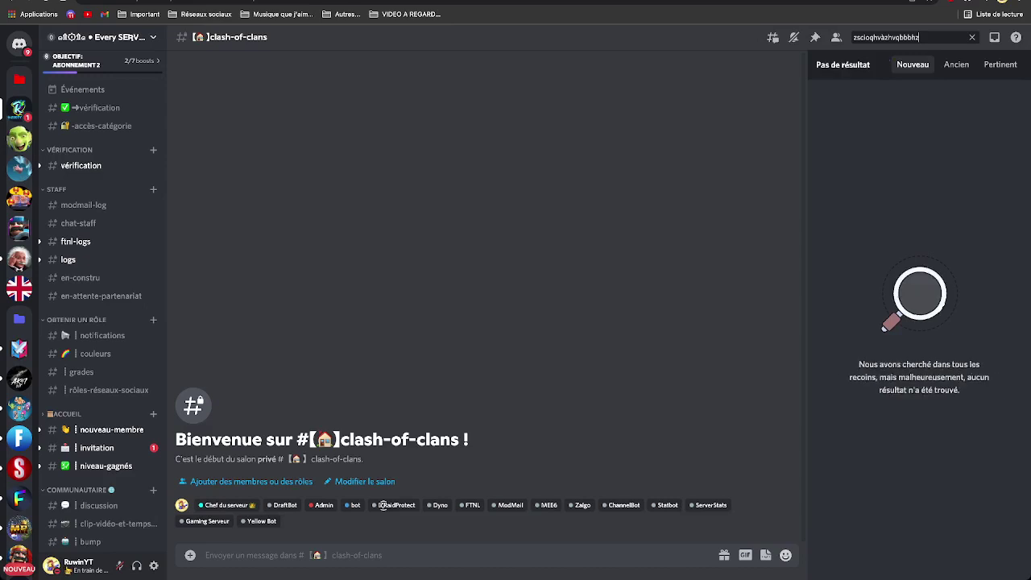
pyautogui.press('Return')
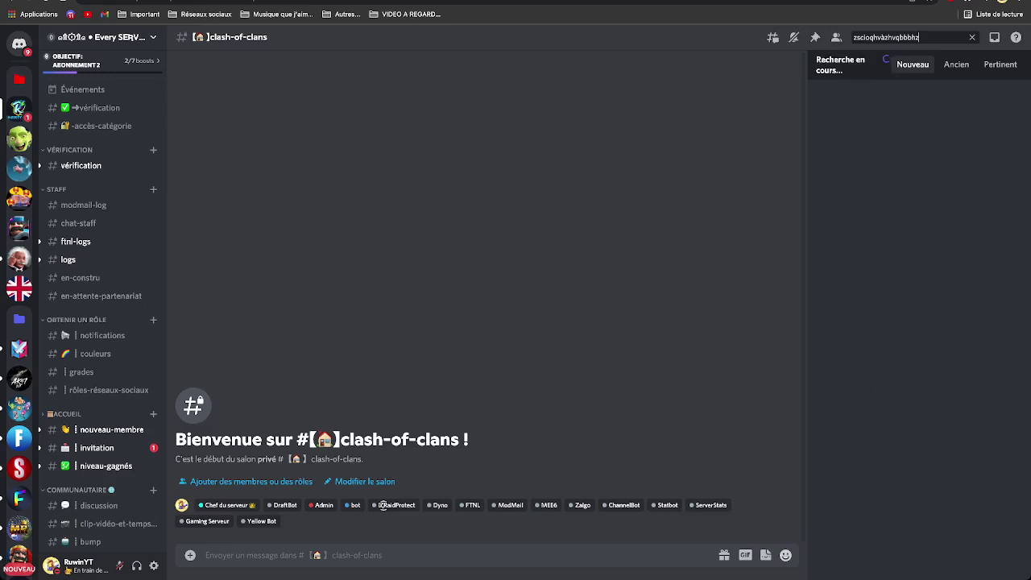
pyautogui.press('Return')
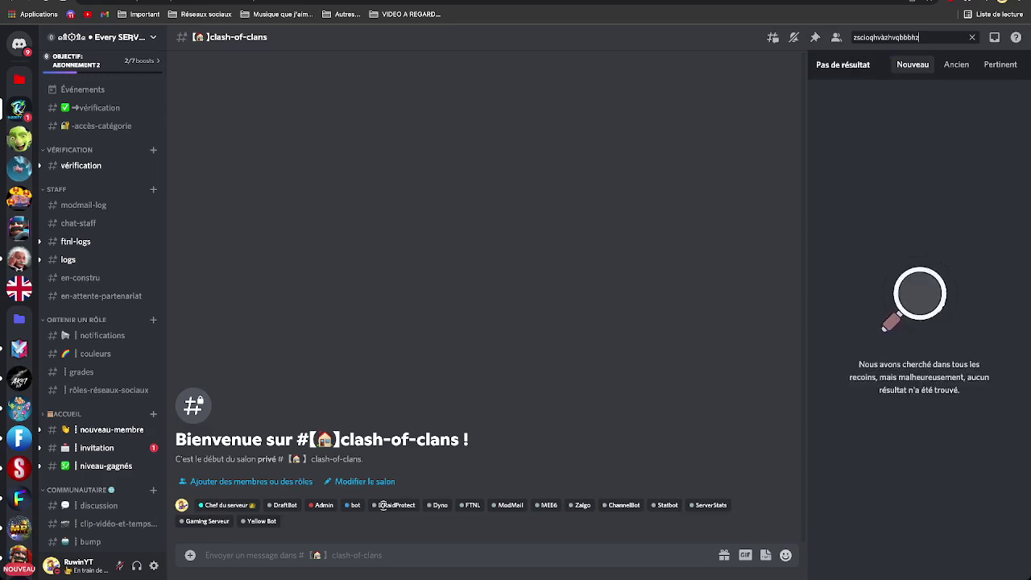
pyautogui.press('Return')
pyautogui.press('Return')
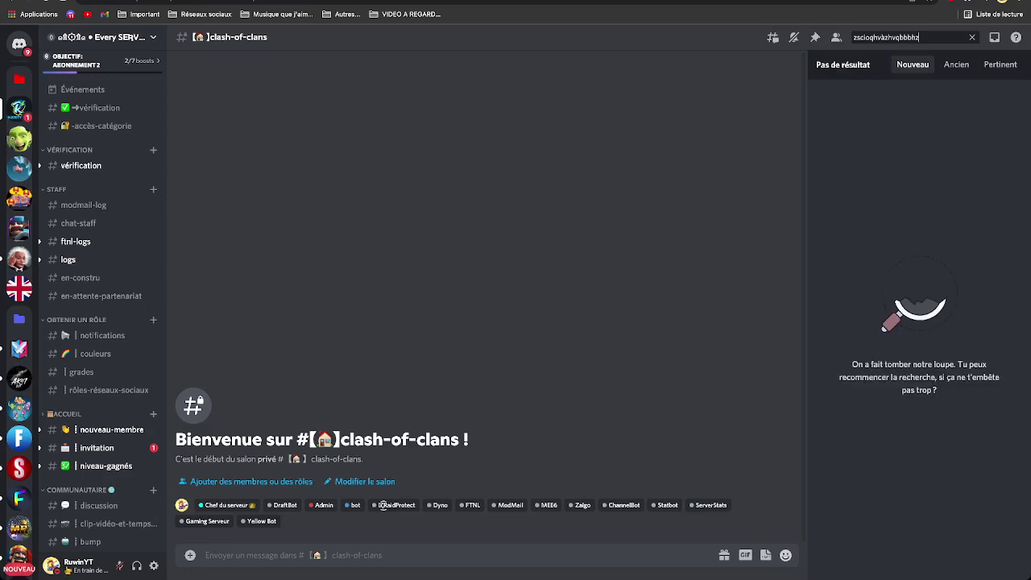
pyautogui.press('Return')
pyautogui.press('Return')
pyautogui.press('Return')
pyautogui.press('Return')
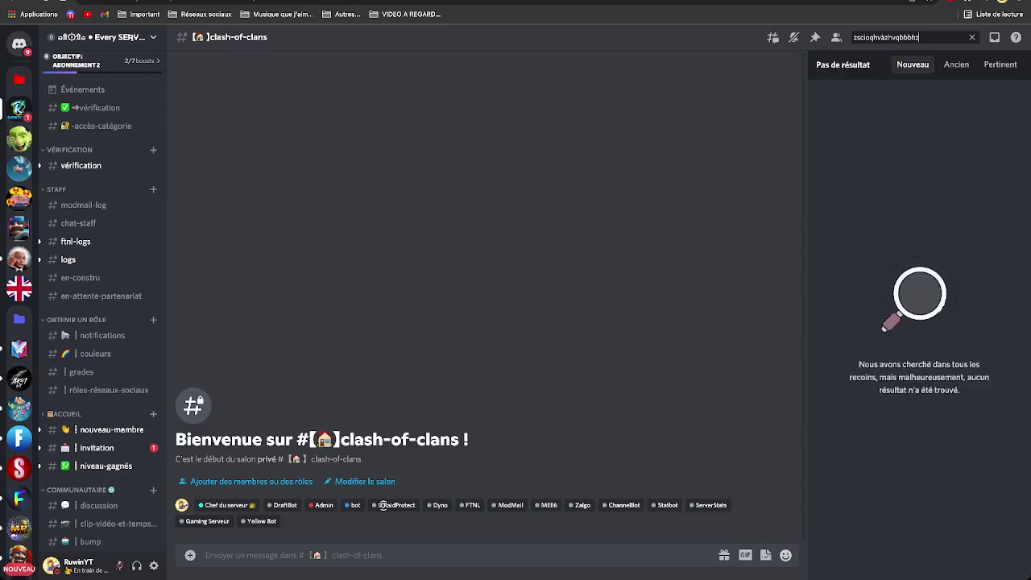
pyautogui.press('Return')
pyautogui.press('Return')
pyautogui.press('Return')
pyautogui.press('Return')
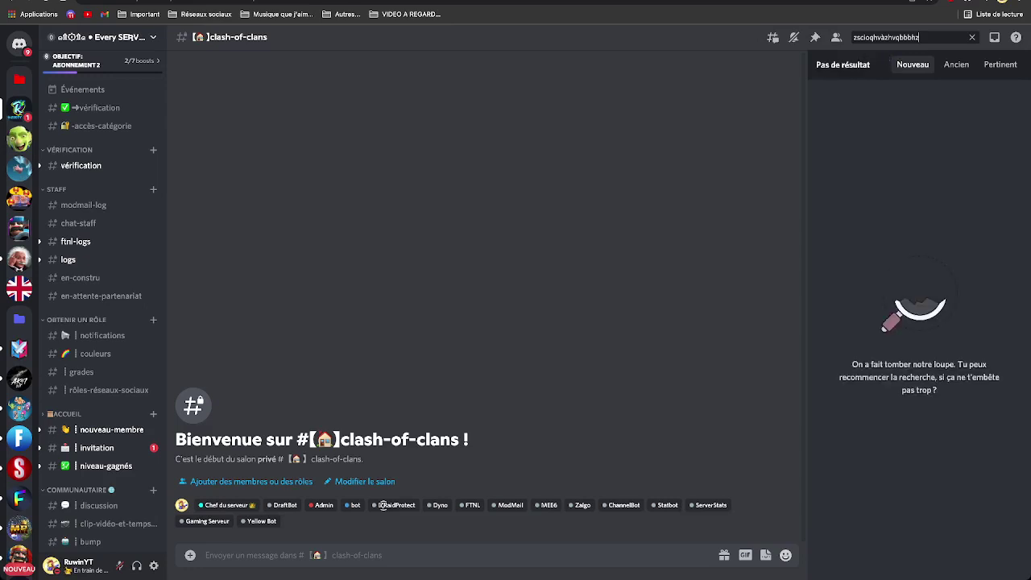
# Run the server search for "zscioqhvàzhvqbbbhz" three more times.
pyautogui.press('Return')
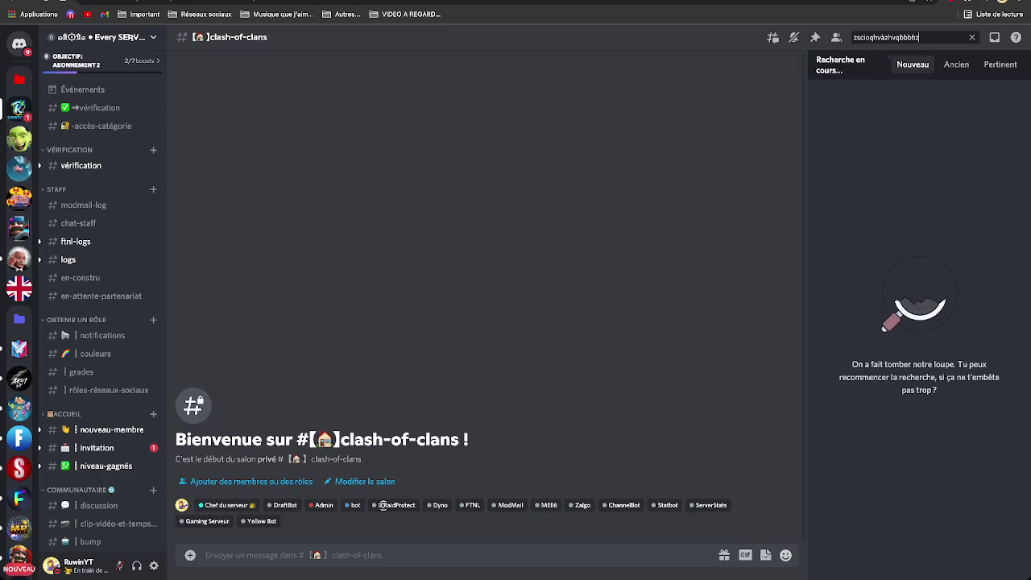
pyautogui.press('Return')
pyautogui.press('Return')
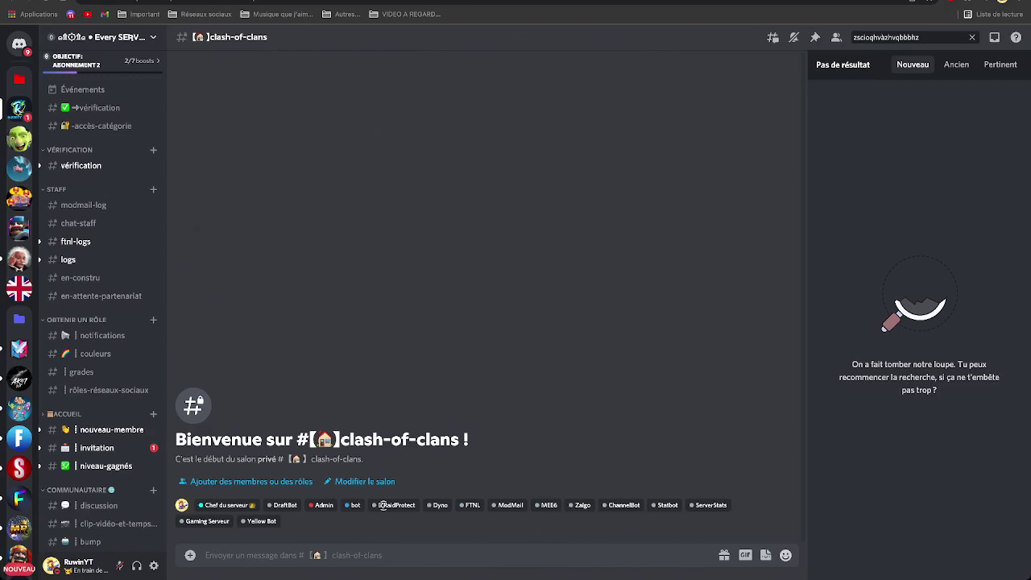
# View the profile preview with its elapsed-time activity on the user profile page of the settings, and close the settings.
pyautogui.click(154, 565)
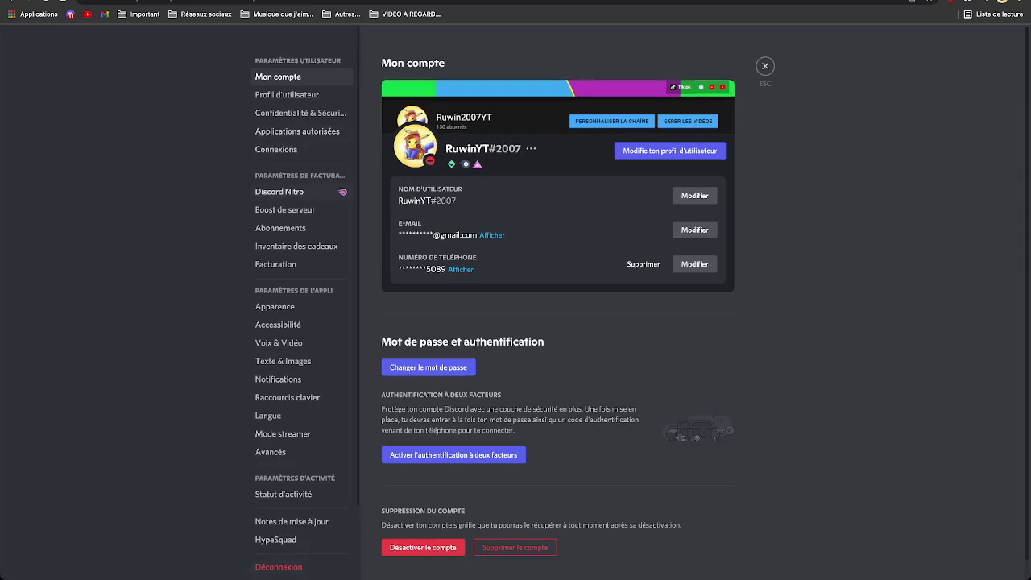
pyautogui.click(280, 191)
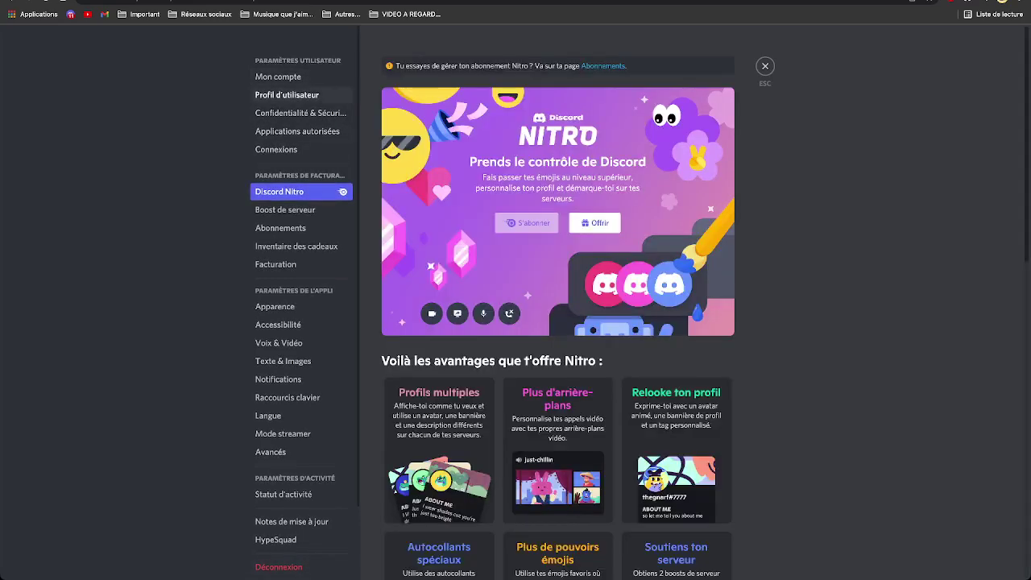
pyautogui.click(287, 95)
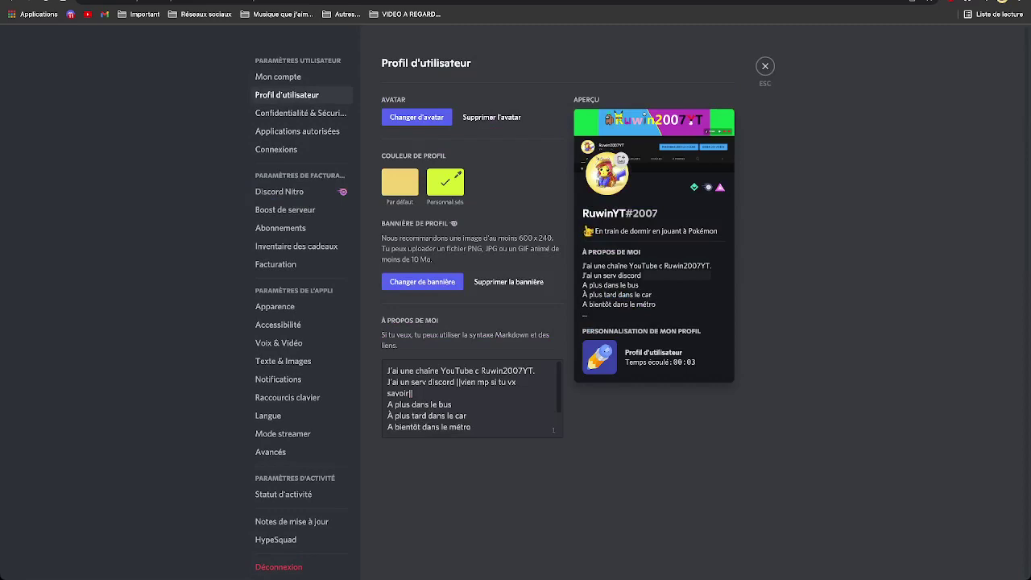
pyautogui.moveTo(612, 305); pyautogui.dragTo(655, 305)
pyautogui.click(655, 305)
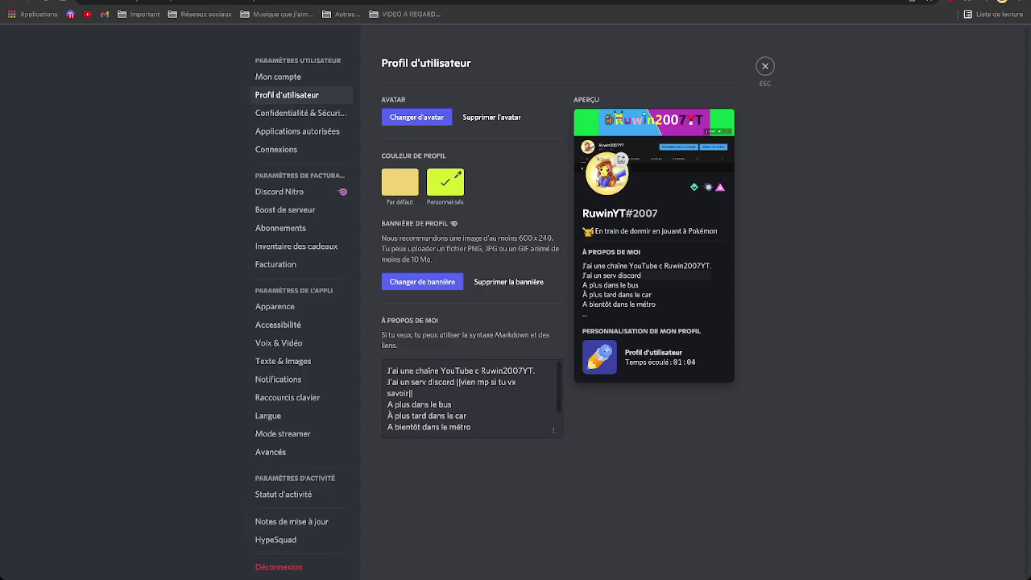
pyautogui.click(765, 66)
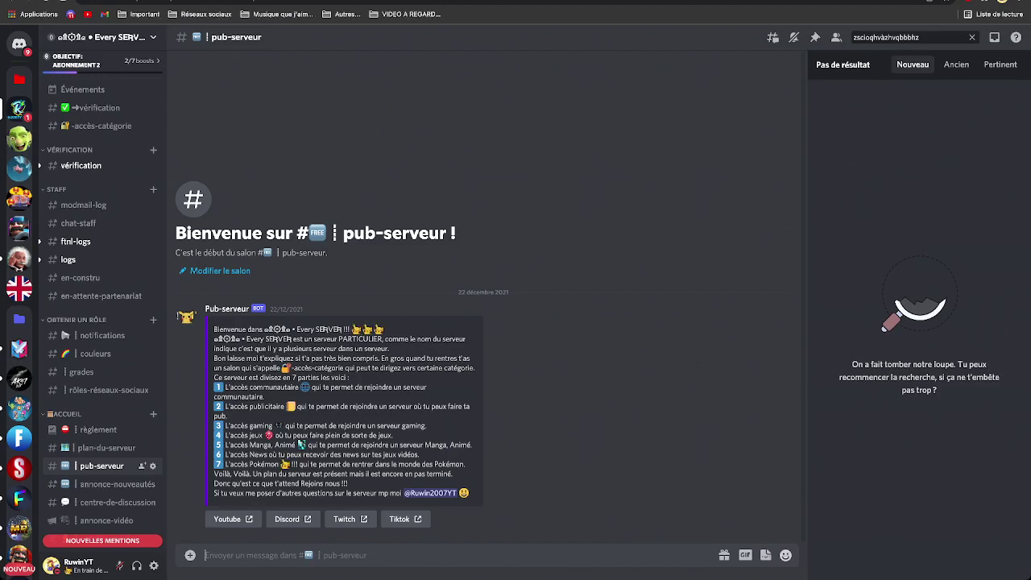
# Show the Discord Nitro page in the user settings and return to the pub-serveur channel.
pyautogui.click(153, 565)
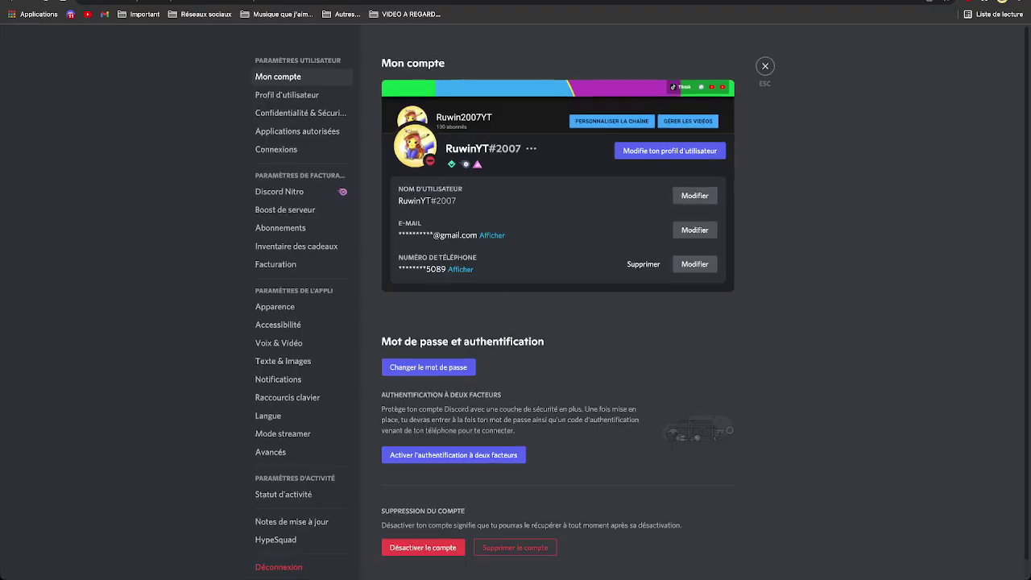
pyautogui.click(280, 191)
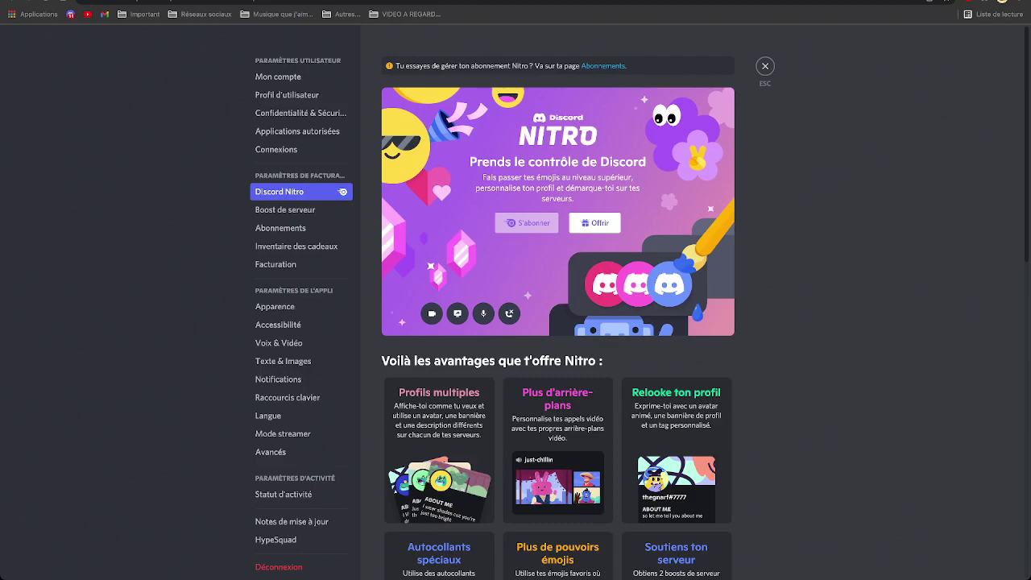
pyautogui.press('Escape')
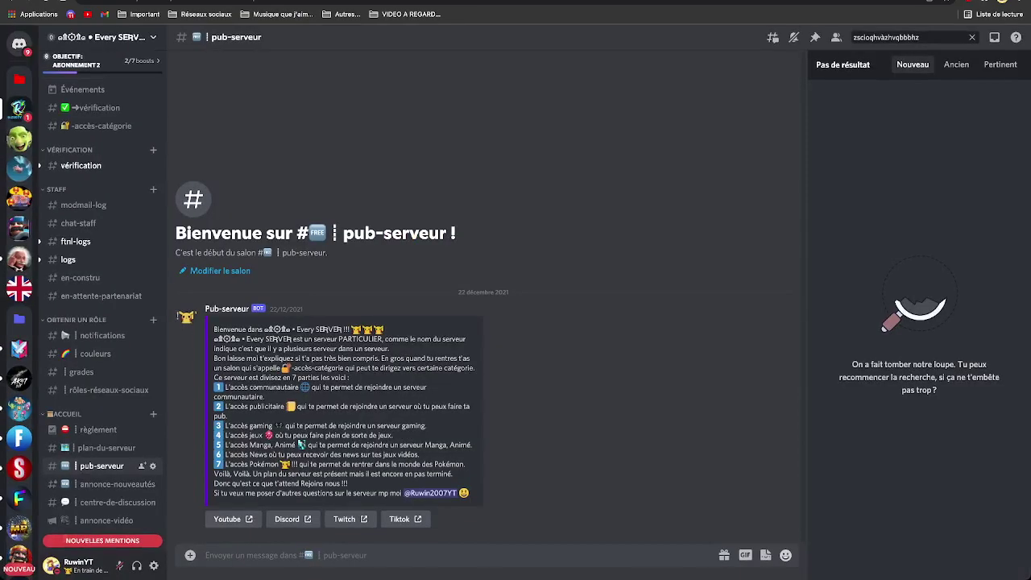